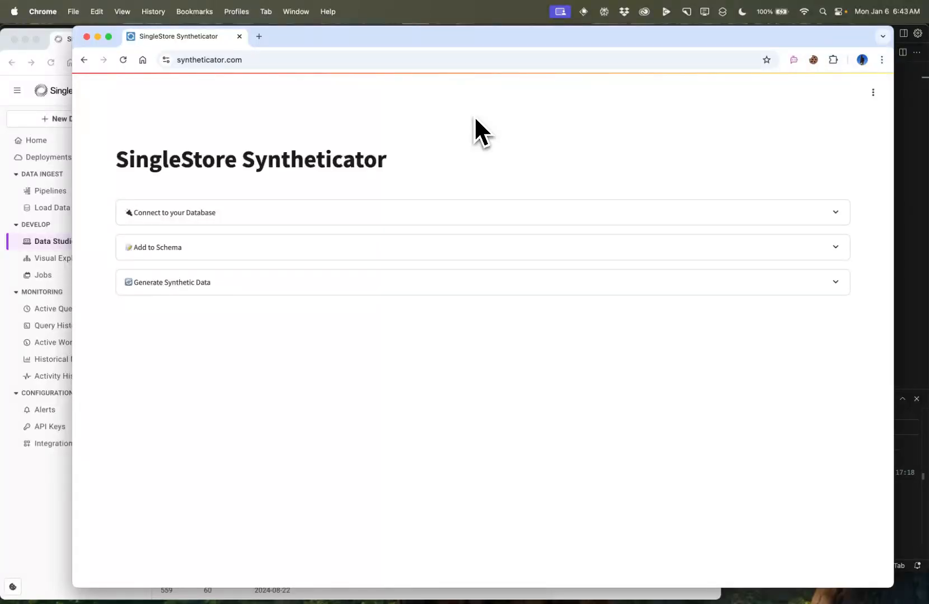
{"action": "left_click", "coordinate": [277, 60]}
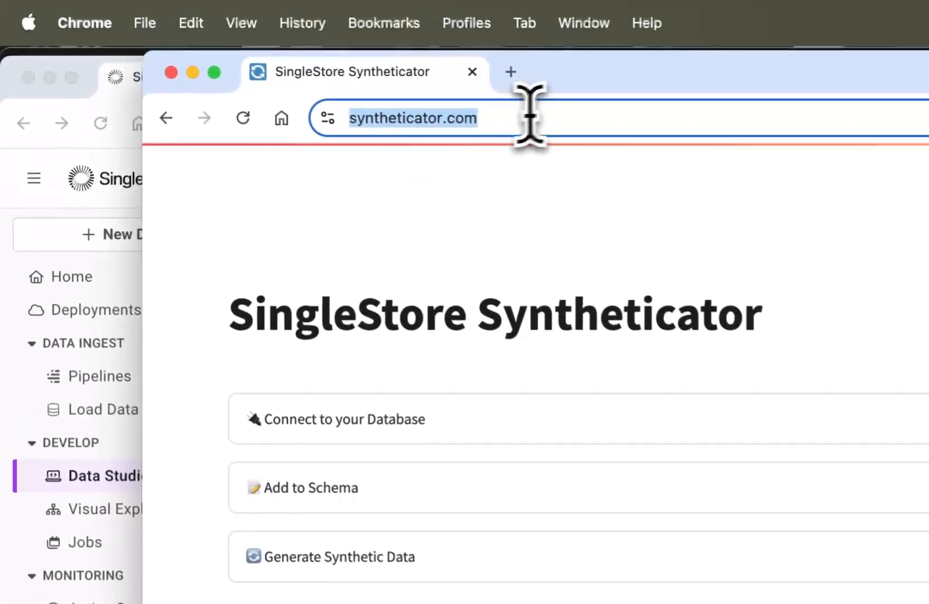
{"action": "left_click", "coordinate": [504, 115]}
{"action": "triple_click", "coordinate": [485, 116]}
{"action": "left_click", "coordinate": [579, 111]}
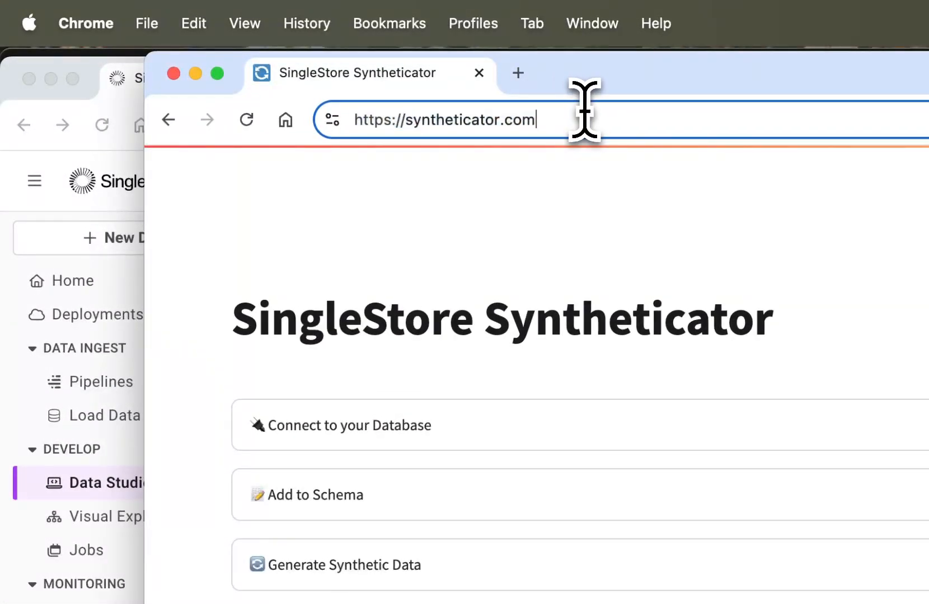
{"action": "left_click", "coordinate": [577, 190]}
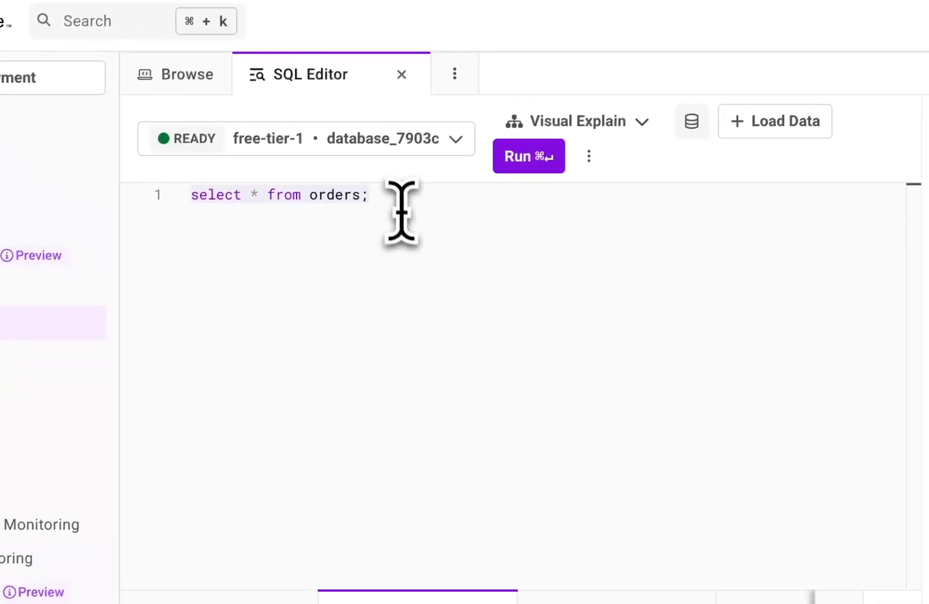
Open the free-tier-1 deployment and view its user access list
{"action": "left_click", "coordinate": [621, 361]}
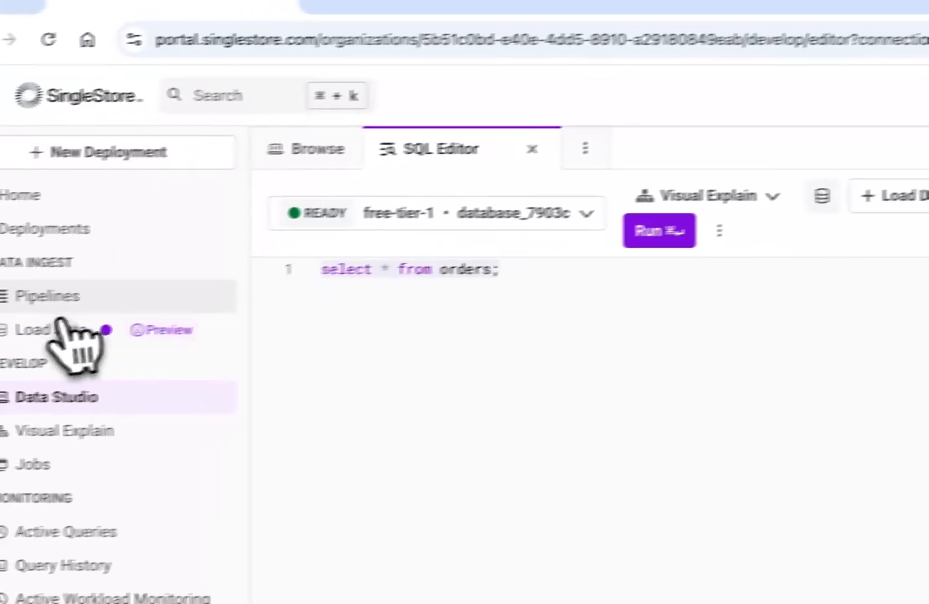
{"action": "left_click", "coordinate": [65, 397]}
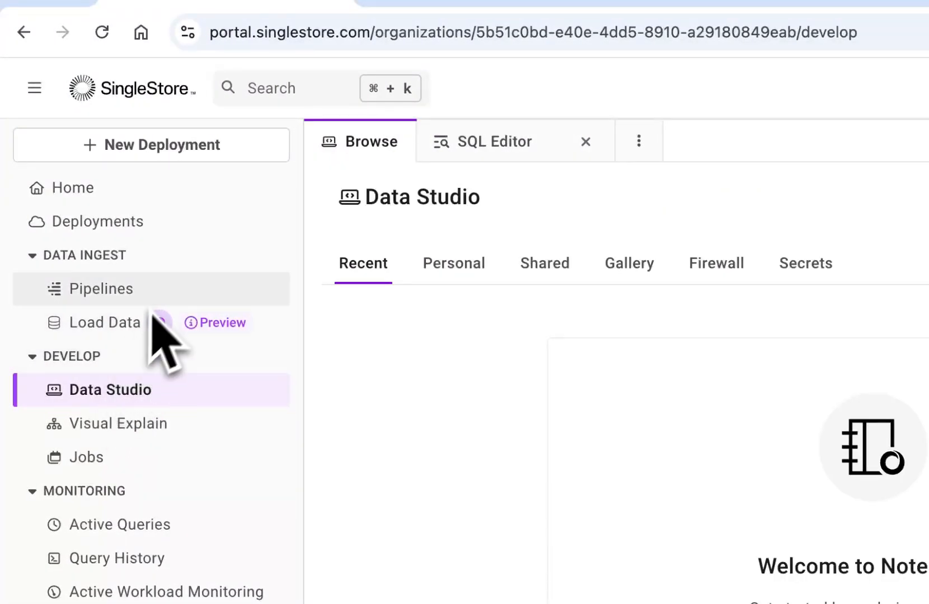
{"action": "left_click", "coordinate": [127, 225]}
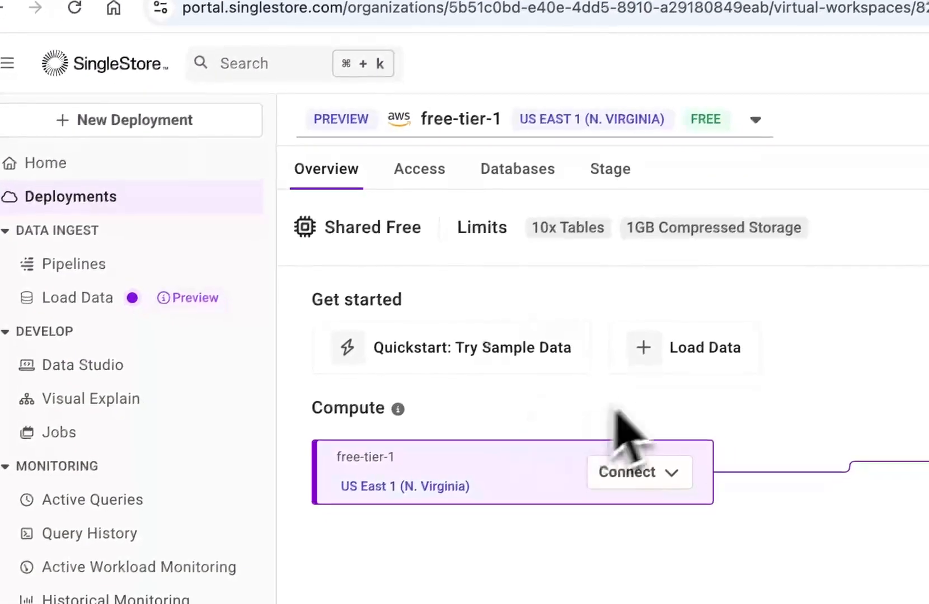
{"action": "left_click", "coordinate": [420, 179]}
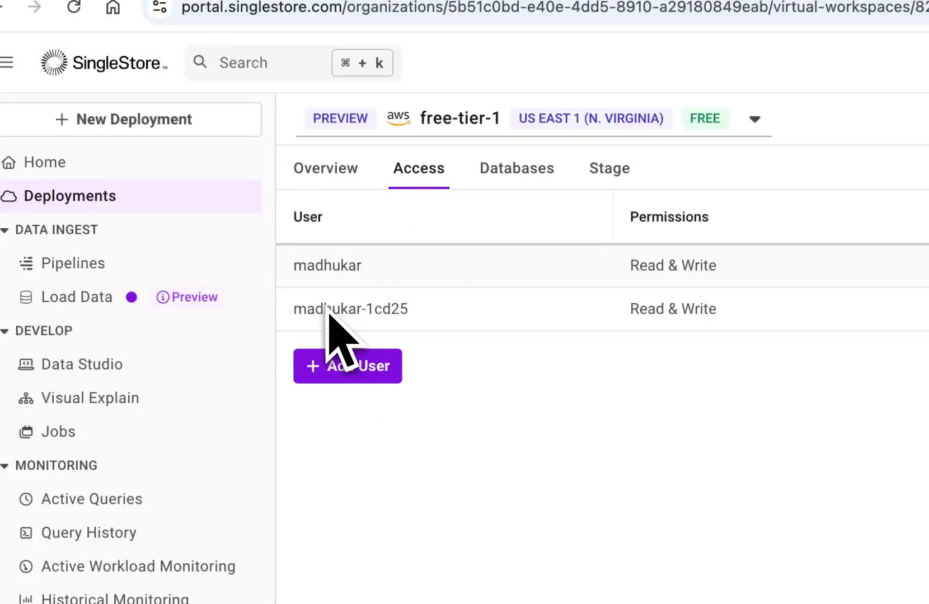
{"action": "left_click_drag", "start_coordinate": [292, 311], "coordinate": [323, 311]}
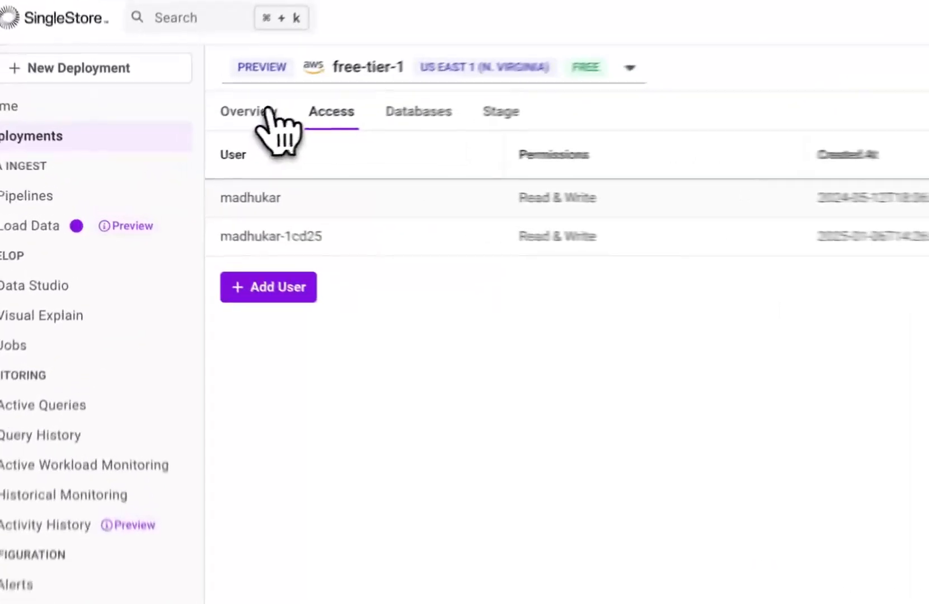
View the free-tier-1 workspace's Python connection string for your own app, highlight it, and close the connection details
{"action": "left_click", "coordinate": [266, 111]}
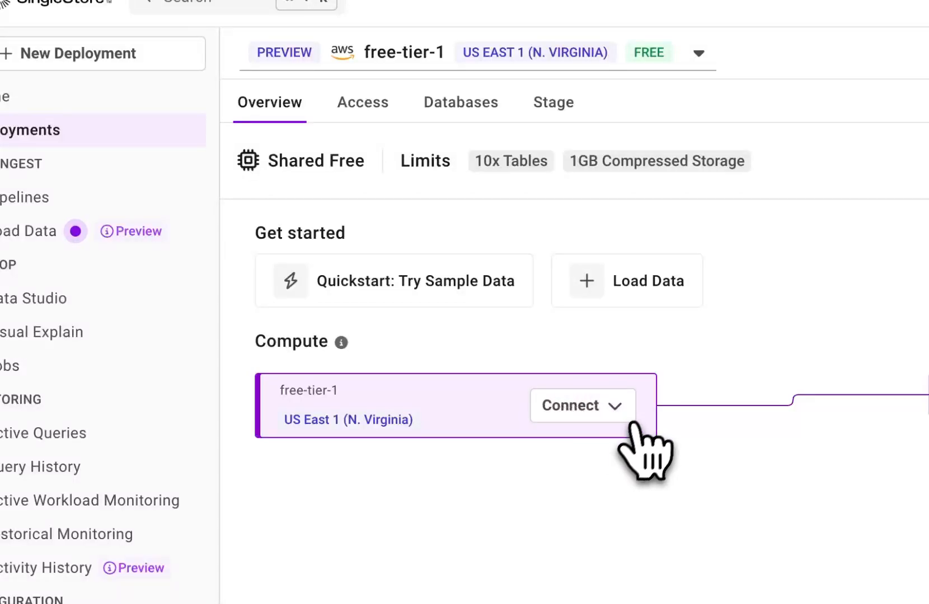
{"action": "left_click", "coordinate": [633, 412]}
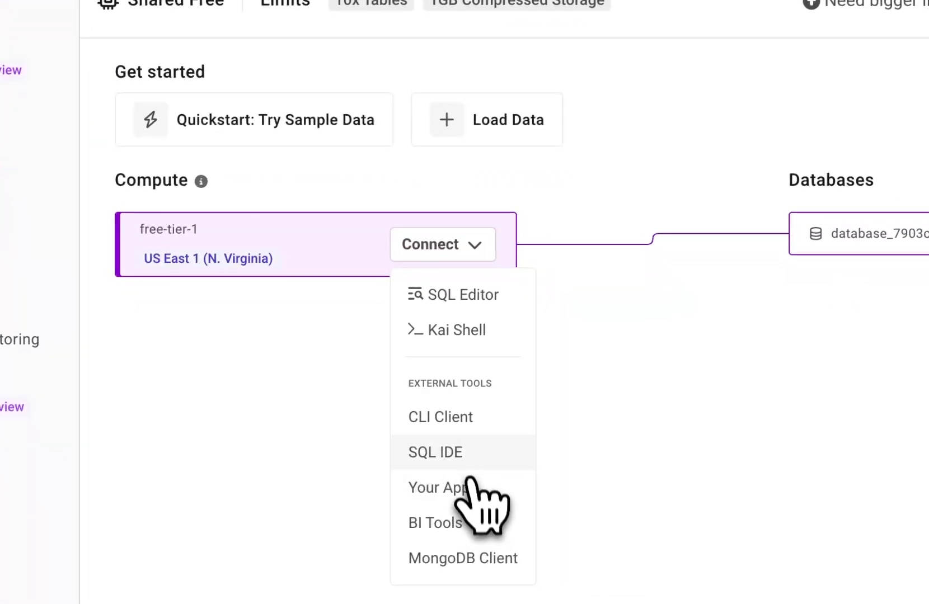
{"action": "left_click", "coordinate": [468, 488]}
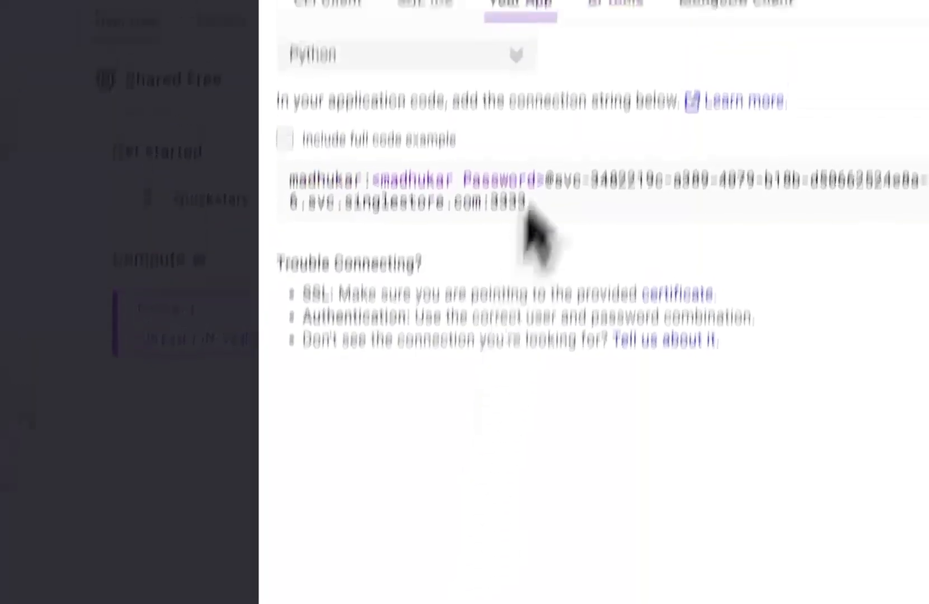
{"action": "left_click_drag", "start_coordinate": [527, 203], "coordinate": [277, 193]}
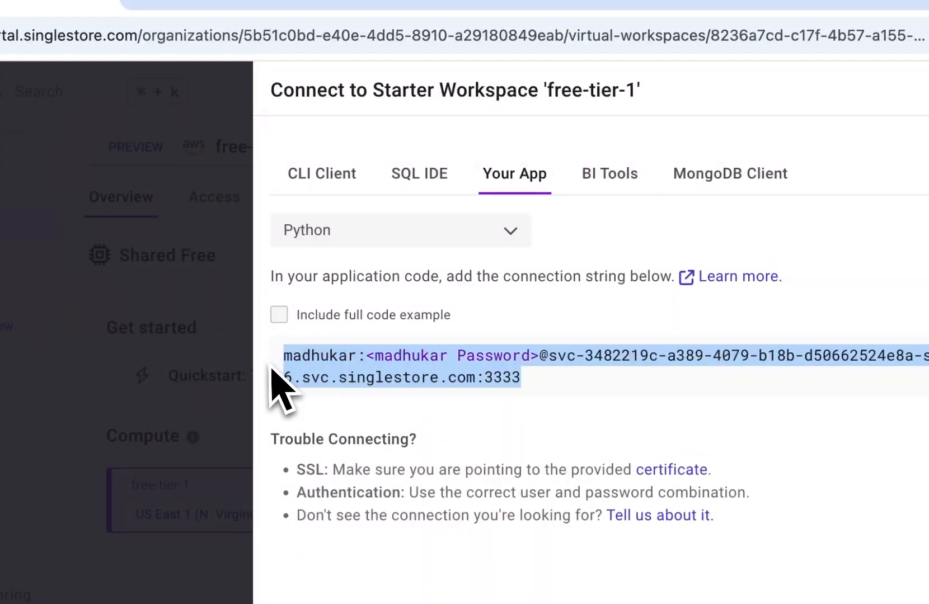
{"action": "left_click", "coordinate": [579, 386]}
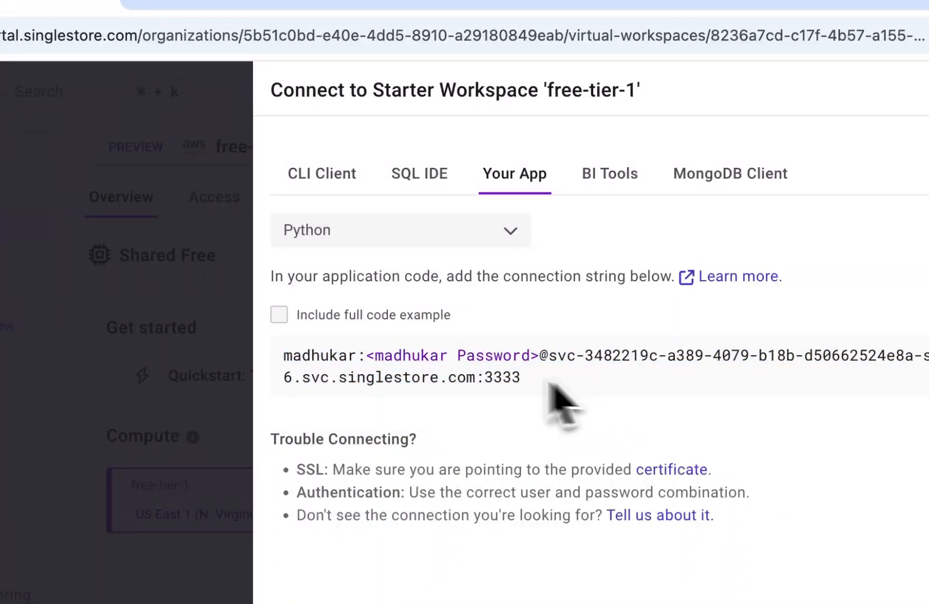
{"action": "left_click_drag", "start_coordinate": [552, 387], "coordinate": [305, 358]}
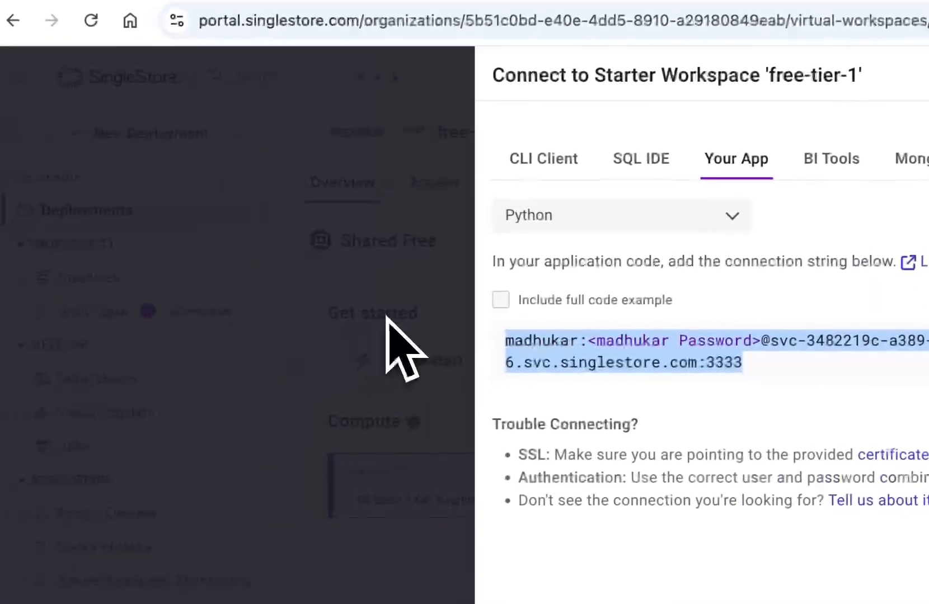
{"action": "left_click", "coordinate": [168, 345]}
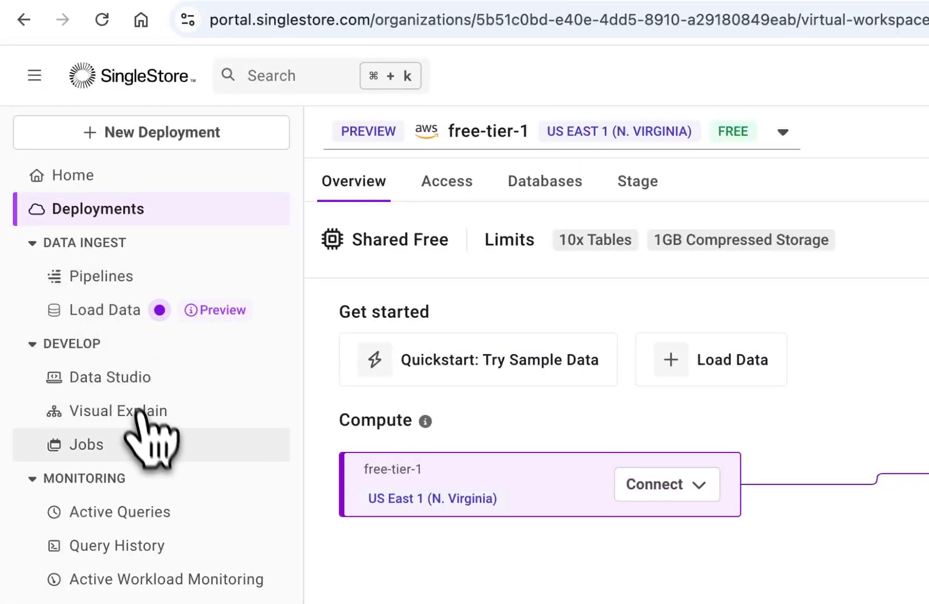
Replace the query in the SQL editor with "drop table orders;", run it on database_7903c, and refresh the schema
{"action": "left_click", "coordinate": [136, 386]}
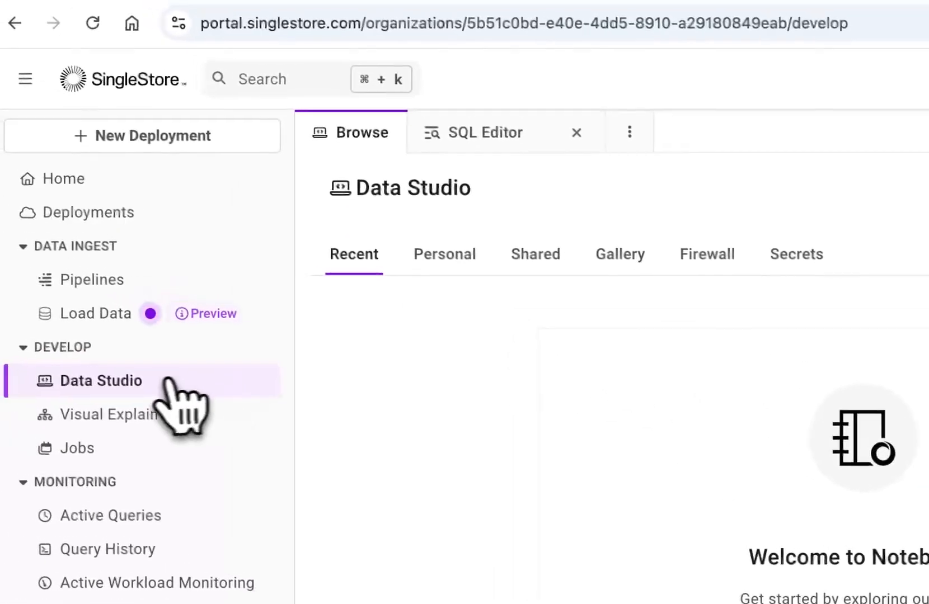
{"action": "left_click", "coordinate": [920, 162]}
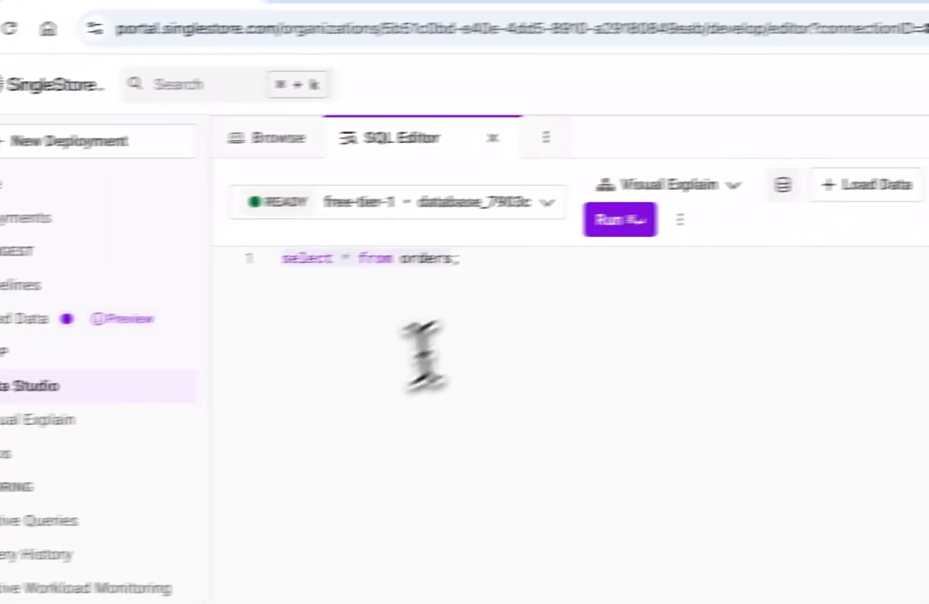
{"action": "left_click_drag", "start_coordinate": [233, 281], "coordinate": [90, 270]}
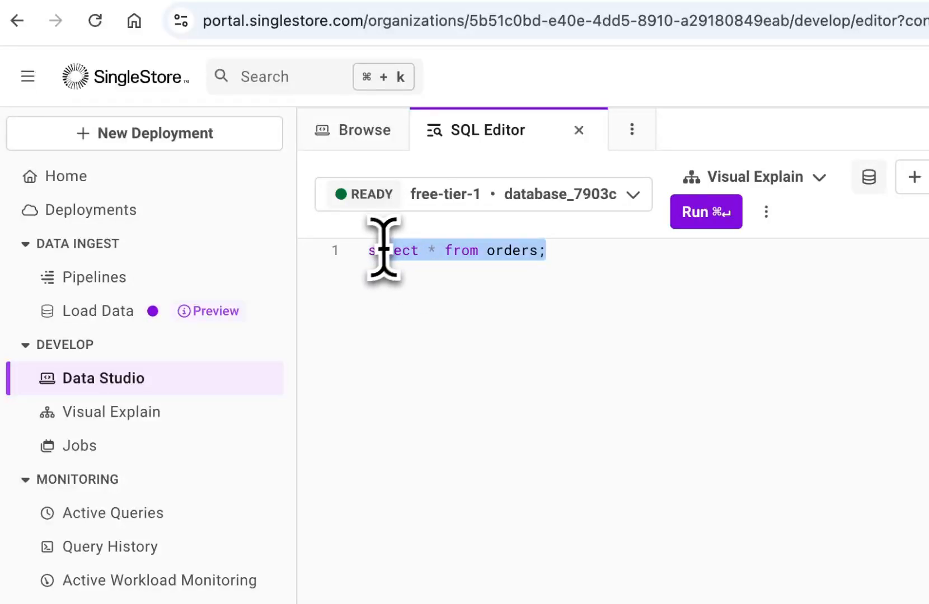
{"action": "type", "text": "drop tab"}
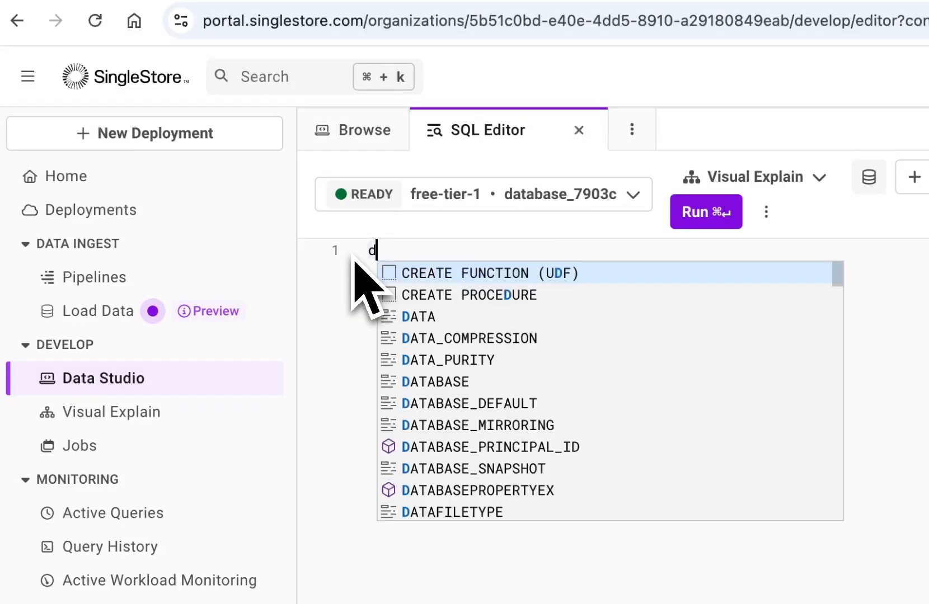
{"action": "type", "text": "le orders"}
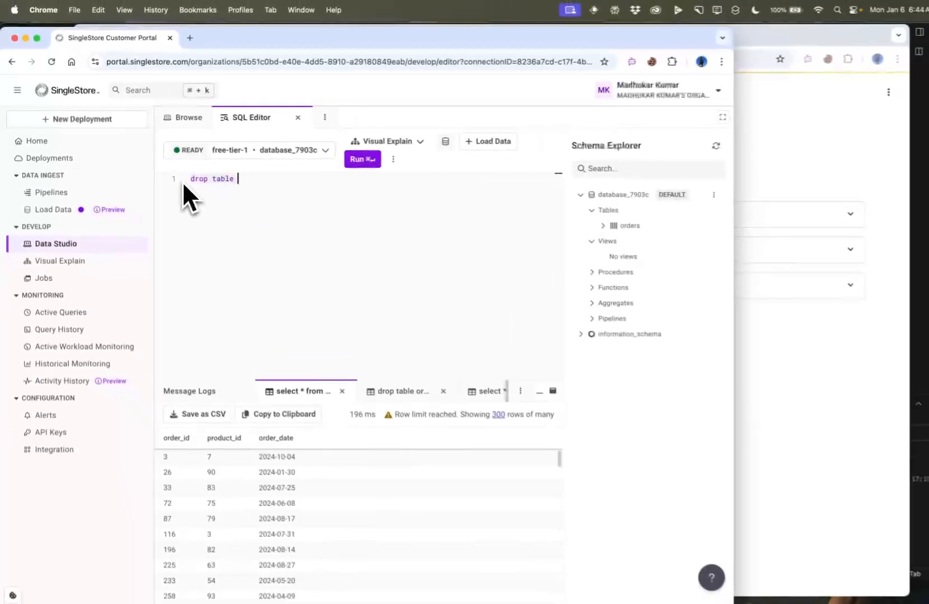
{"action": "type", "text": ";"}
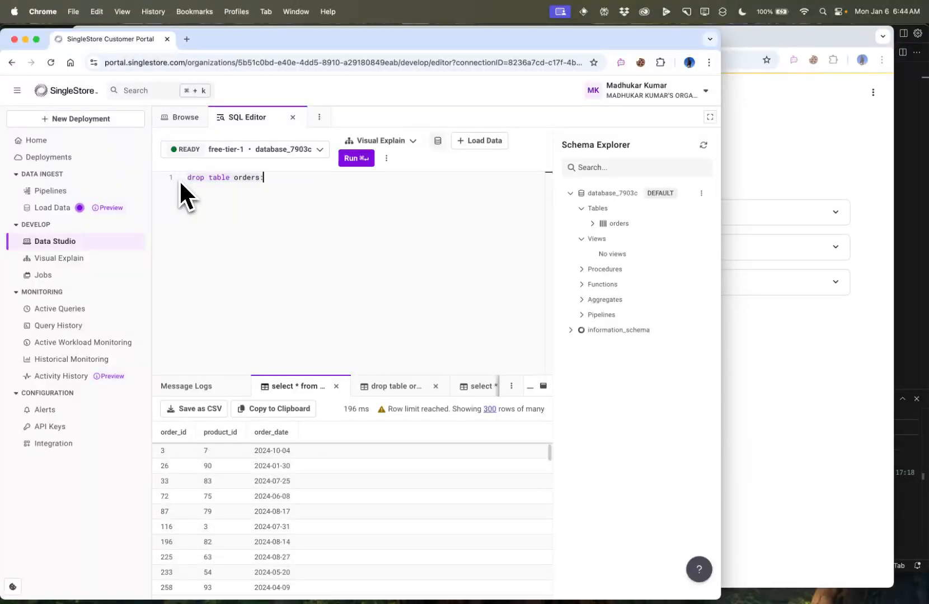
{"action": "key", "text": "super+Return"}
{"action": "key", "text": "BackSpace"}
{"action": "type", "text": ";"}
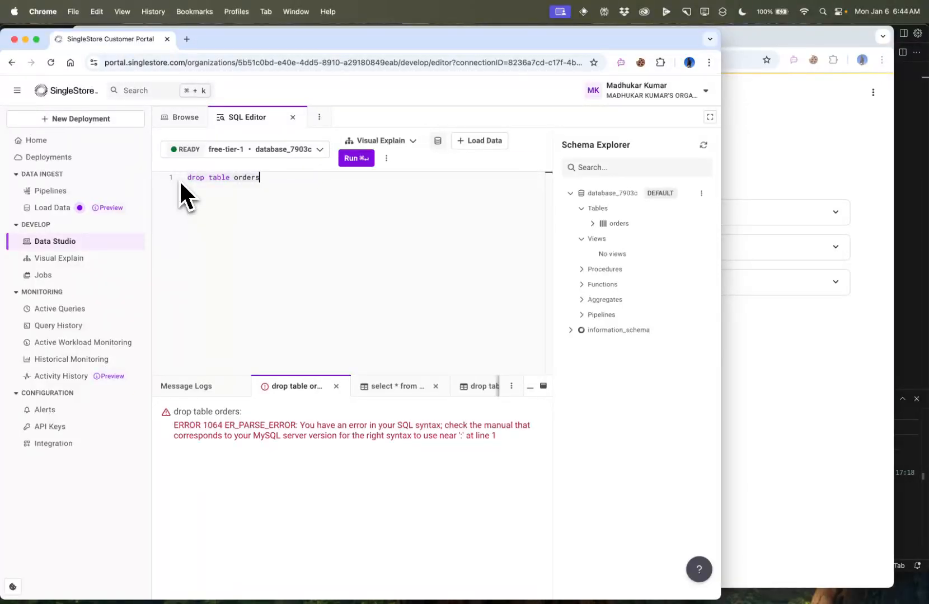
{"action": "key", "text": "super+Return"}
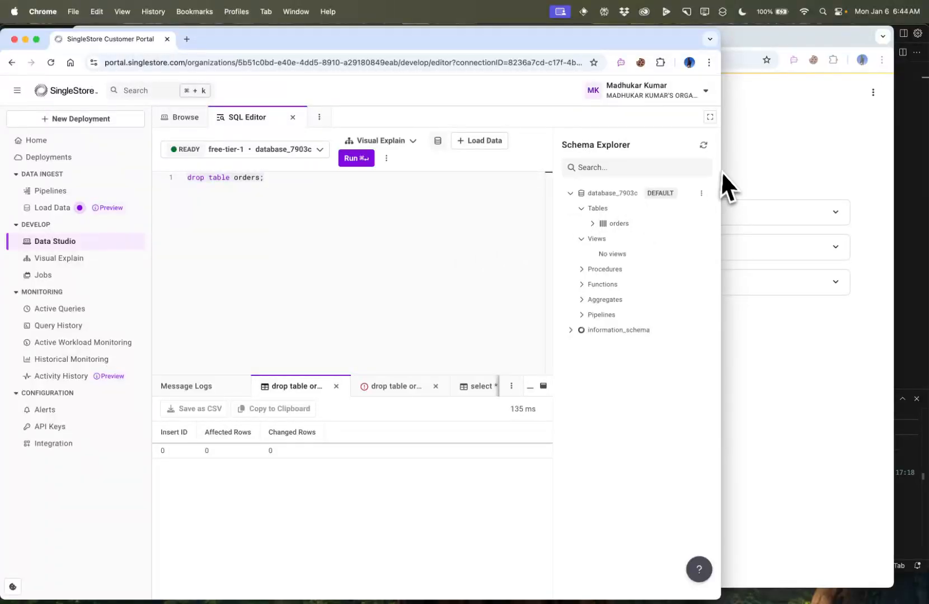
{"action": "left_click", "coordinate": [704, 145]}
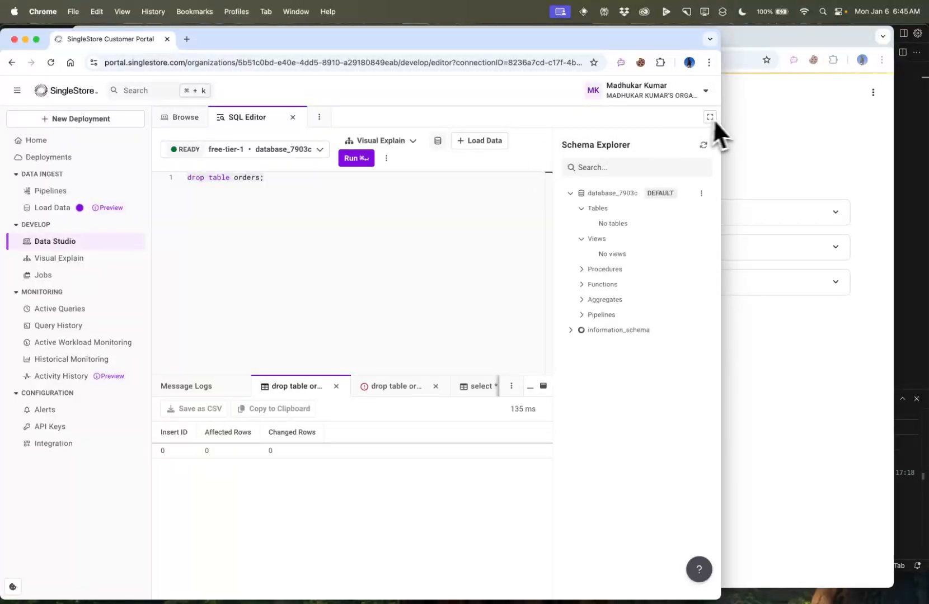
Switch to SingleStore Syntheticator, disconnect the existing database connection, and review the connection string
{"action": "left_click", "coordinate": [794, 118]}
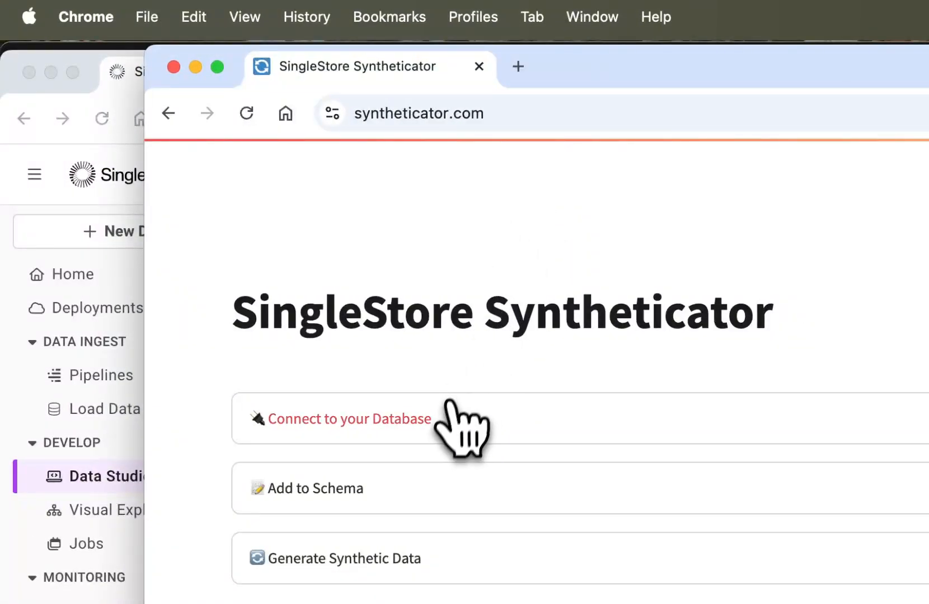
{"action": "left_click", "coordinate": [442, 420]}
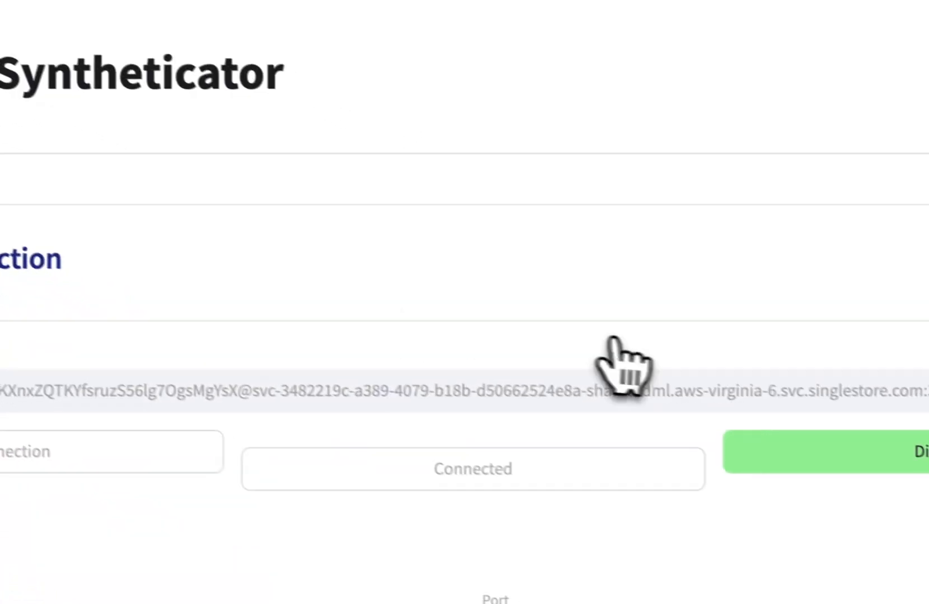
{"action": "left_click", "coordinate": [735, 428]}
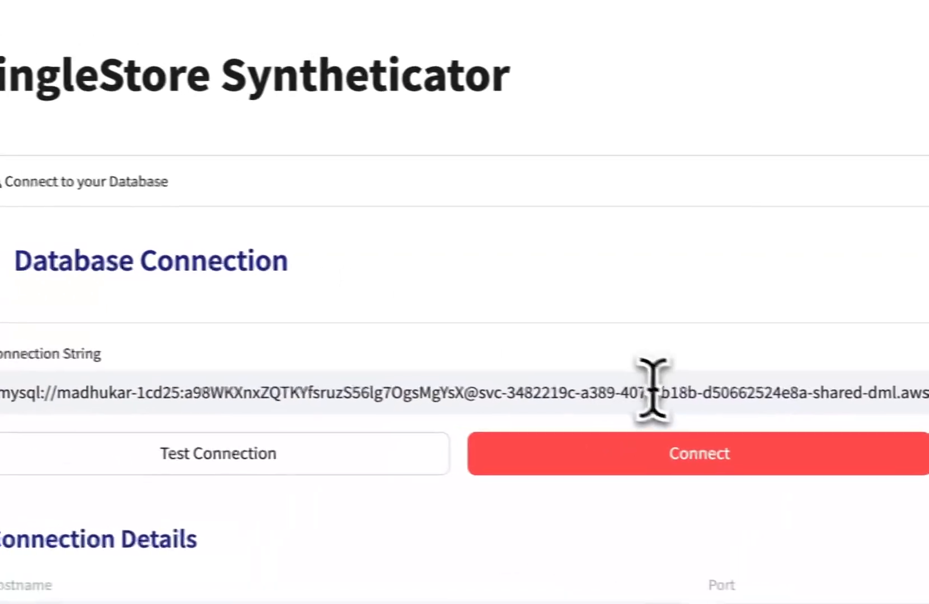
{"action": "triple_click", "coordinate": [673, 400]}
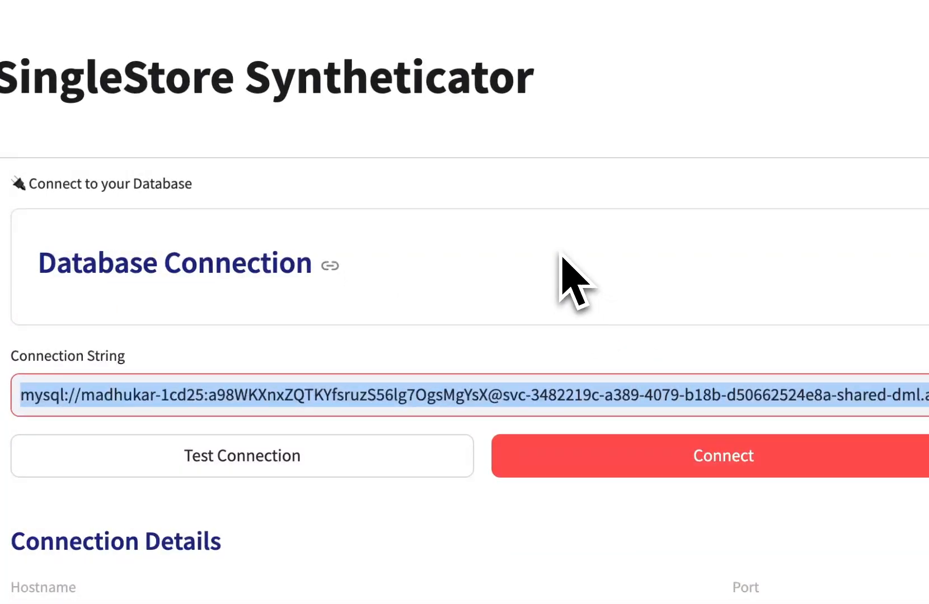
{"action": "left_click", "coordinate": [564, 259]}
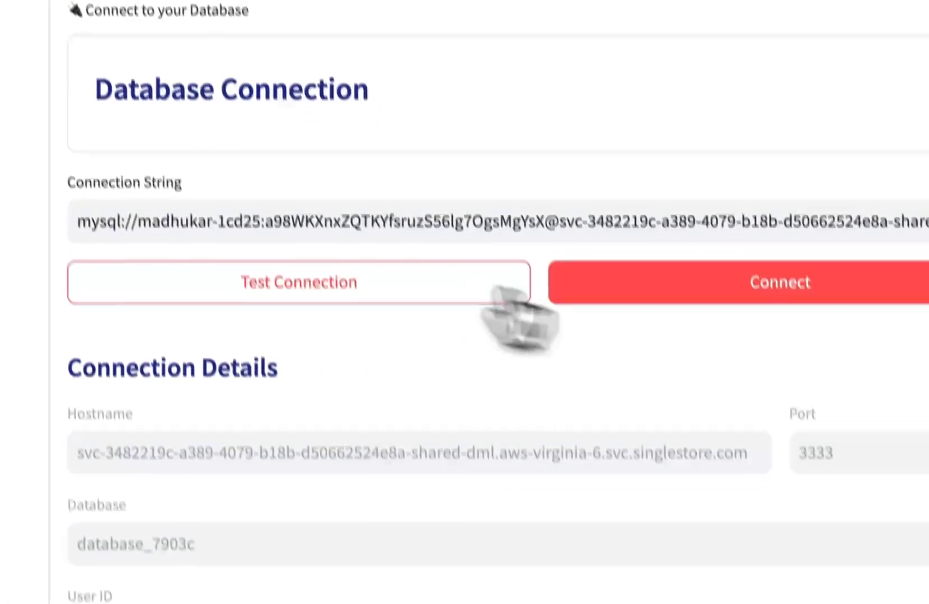
Test the database connection, connect to the database, and collapse the connection section
{"action": "left_click", "coordinate": [312, 358]}
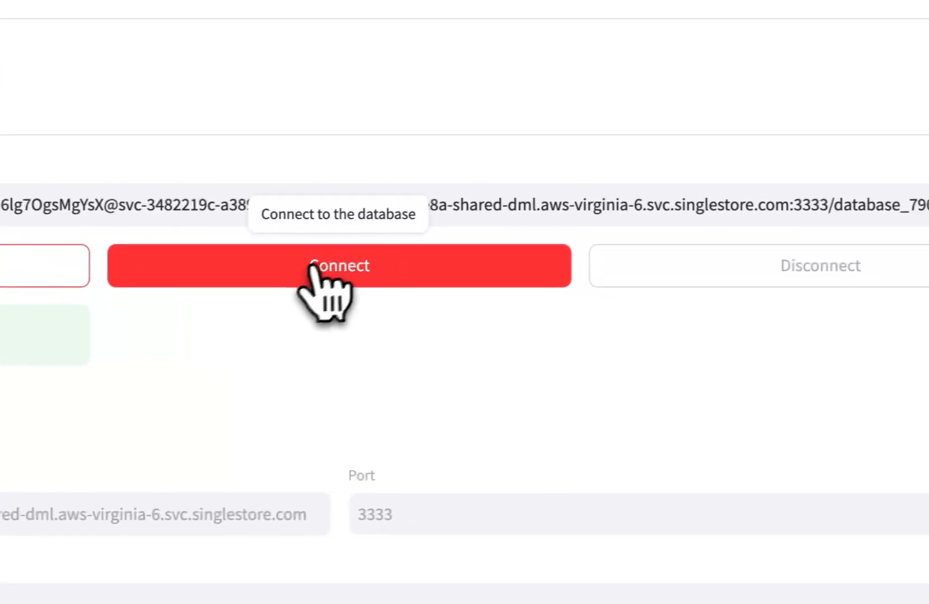
{"action": "left_click", "coordinate": [318, 275]}
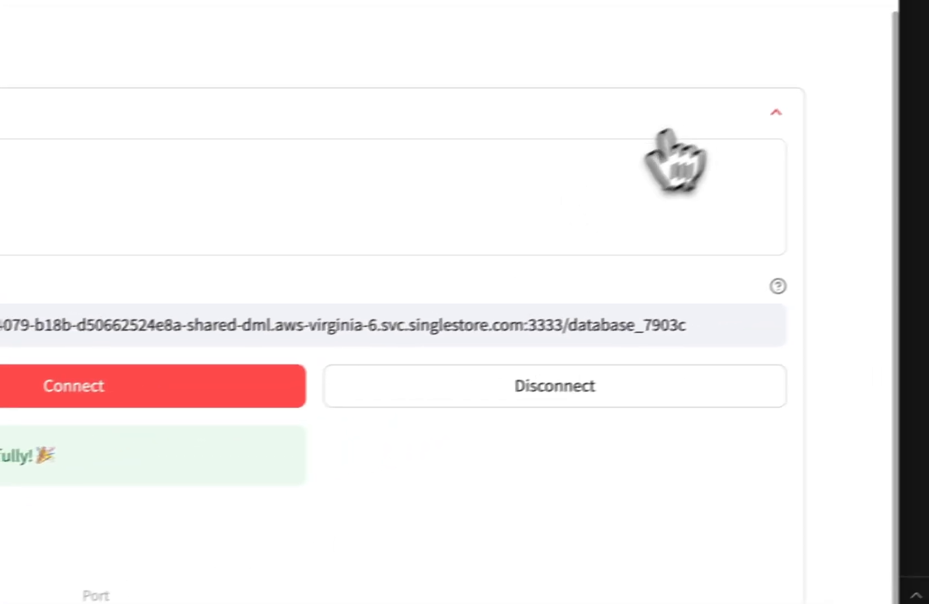
{"action": "left_click", "coordinate": [776, 112]}
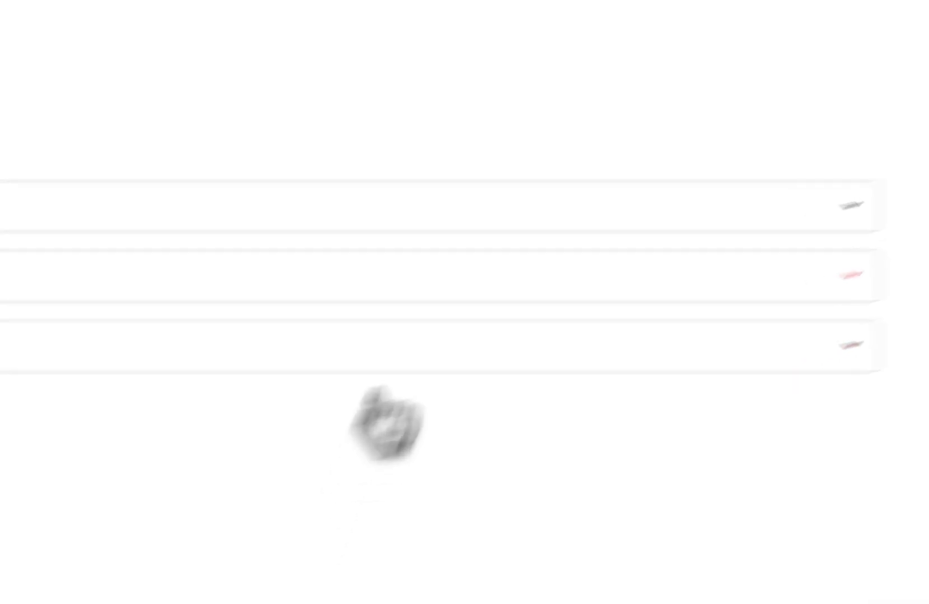
Start a new table named orders in the schema and define its first column as order_id, BIGINT, primary key and not nullable
{"action": "left_click", "coordinate": [140, 283]}
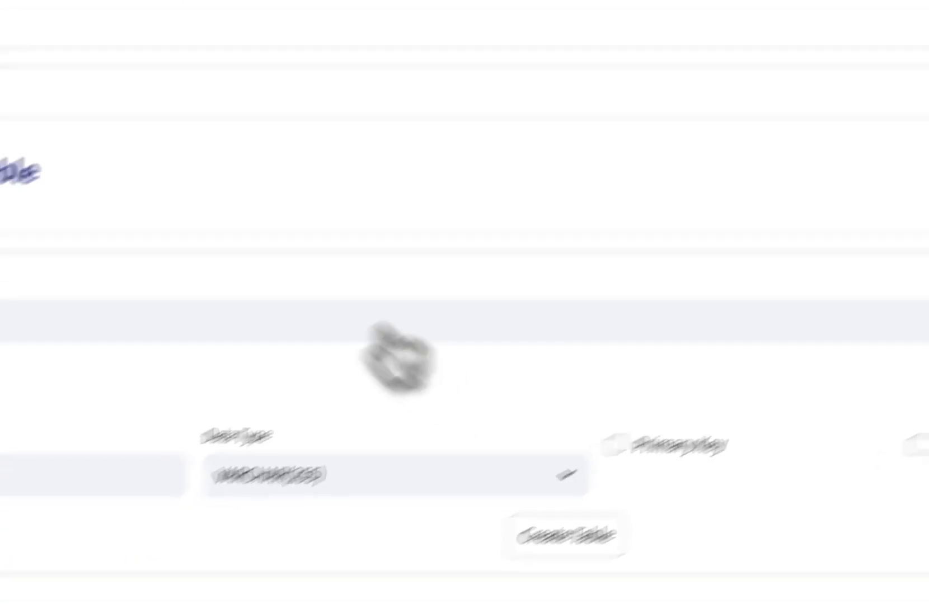
{"action": "left_click", "coordinate": [69, 323]}
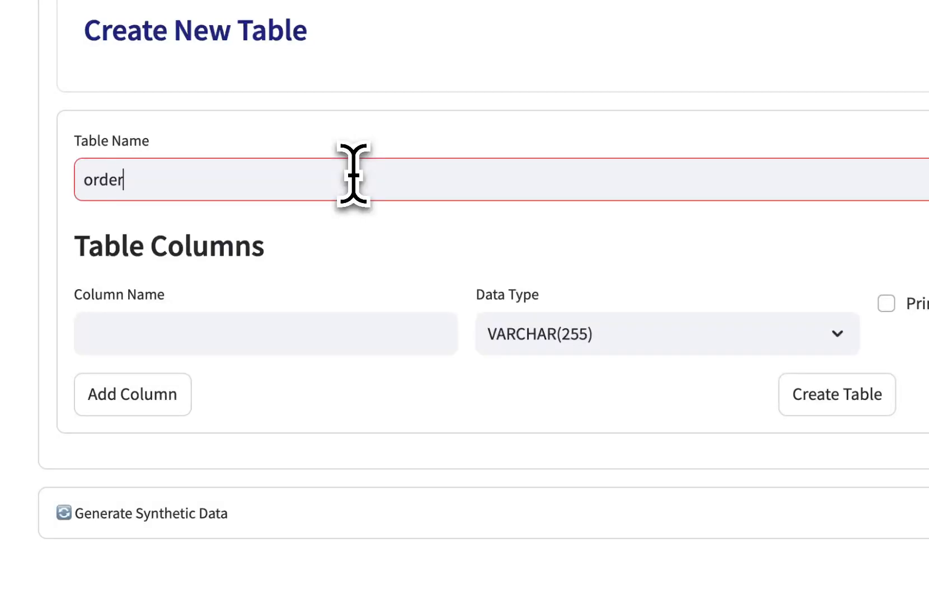
{"action": "left_click", "coordinate": [243, 338]}
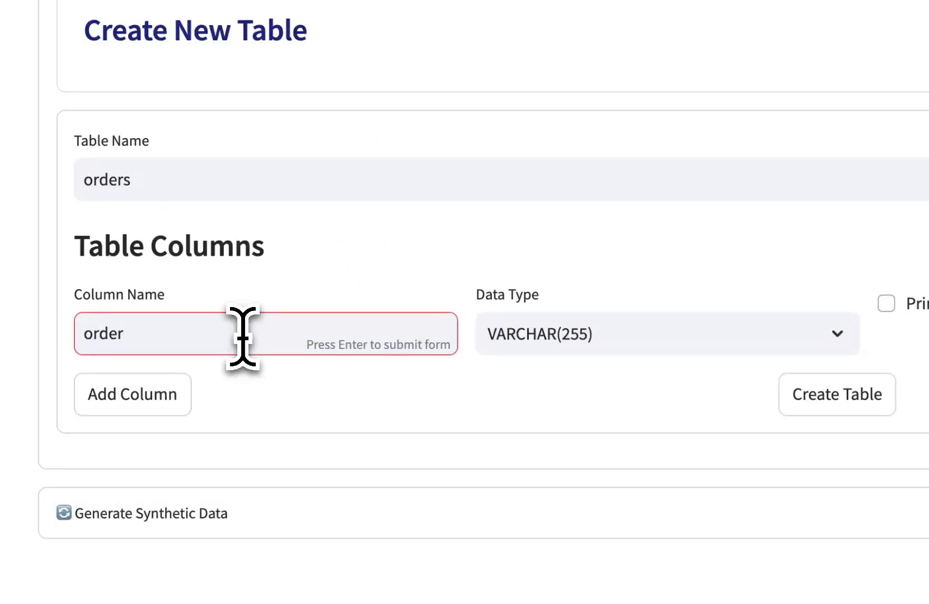
{"action": "left_click", "coordinate": [597, 324]}
{"action": "scroll", "coordinate": [610, 464], "scroll_direction": "down", "scroll_amount": 2}
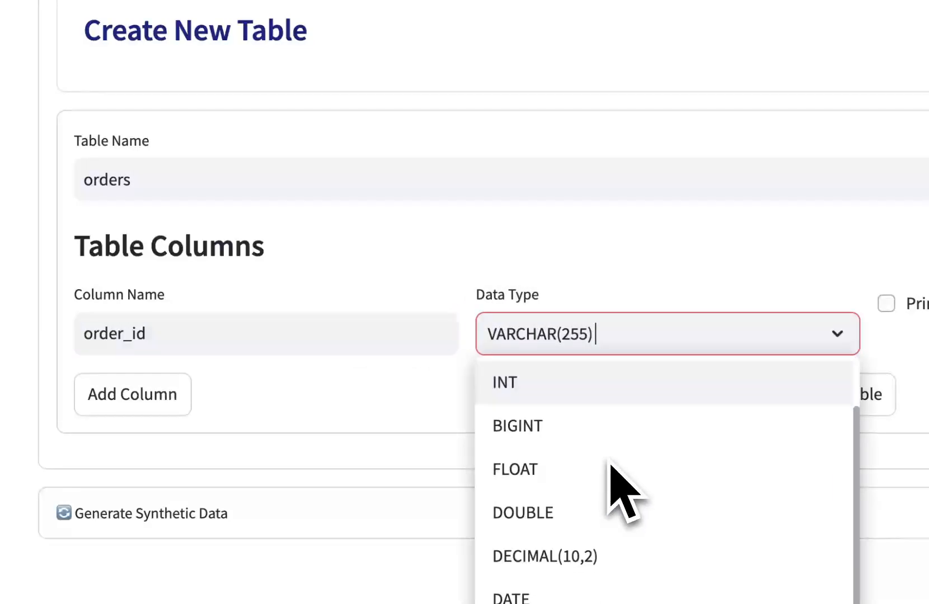
{"action": "left_click", "coordinate": [559, 425]}
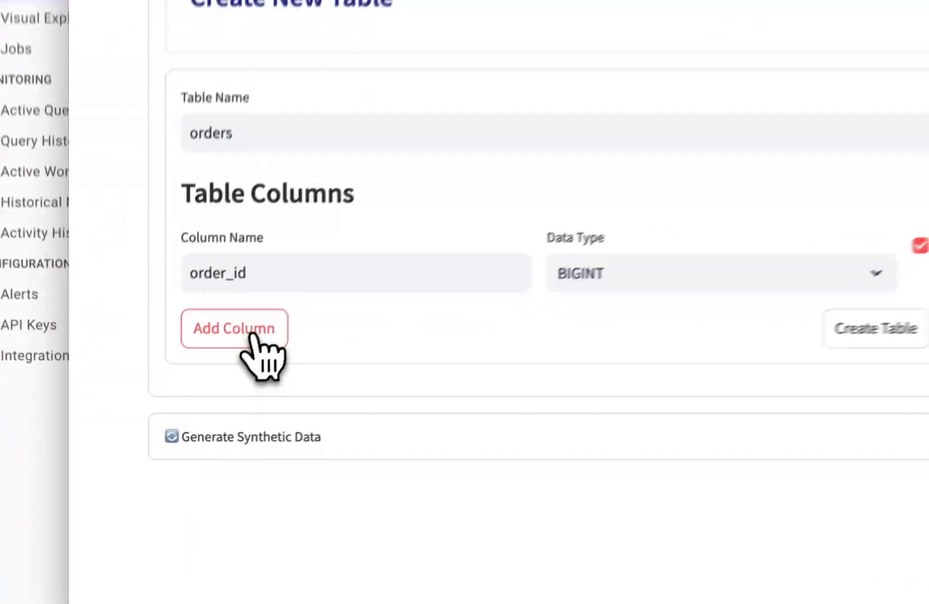
Add a second column named product_id with data type INT and make it not nullable
{"action": "left_click", "coordinate": [190, 429]}
{"action": "left_click", "coordinate": [155, 445]}
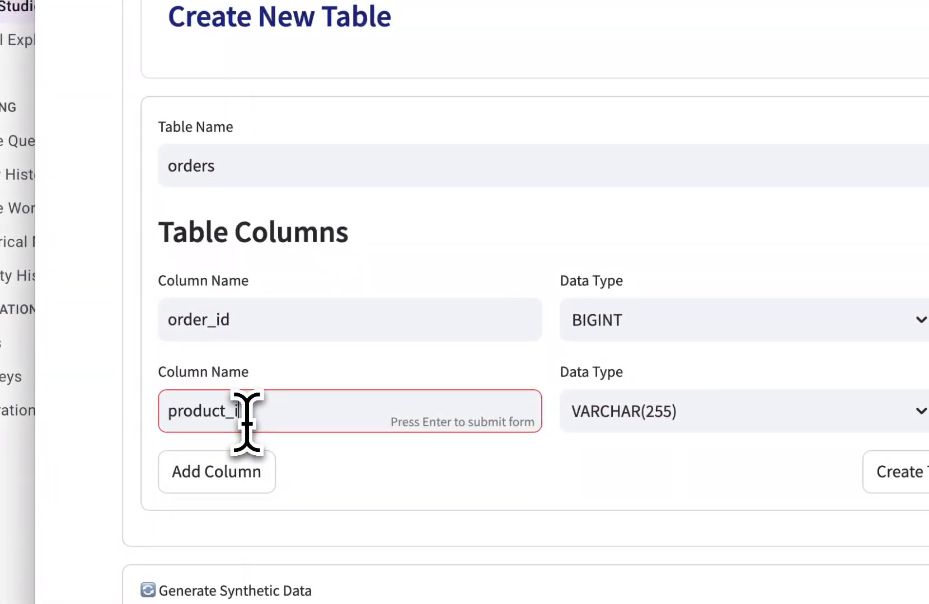
{"action": "left_click", "coordinate": [632, 413]}
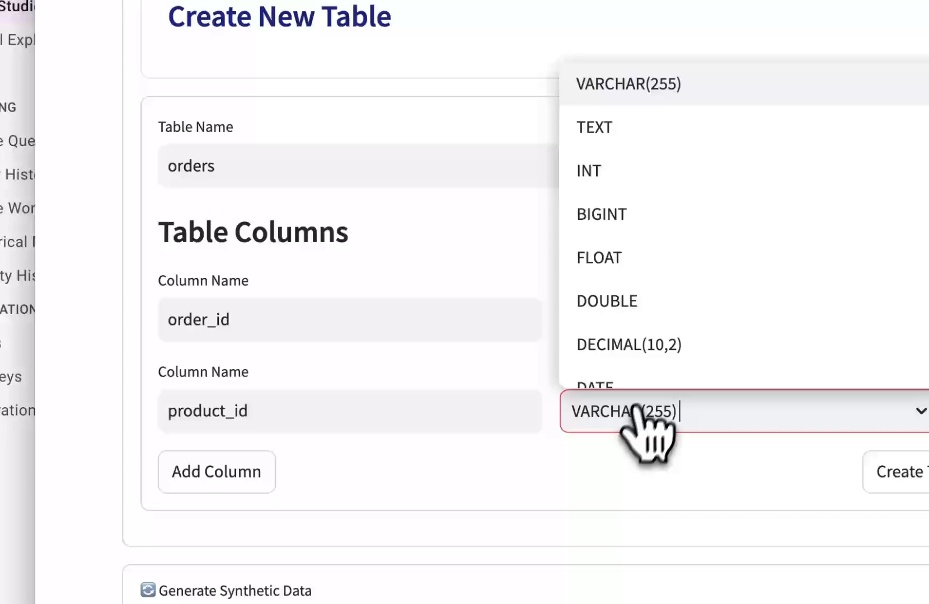
{"action": "left_click", "coordinate": [660, 185]}
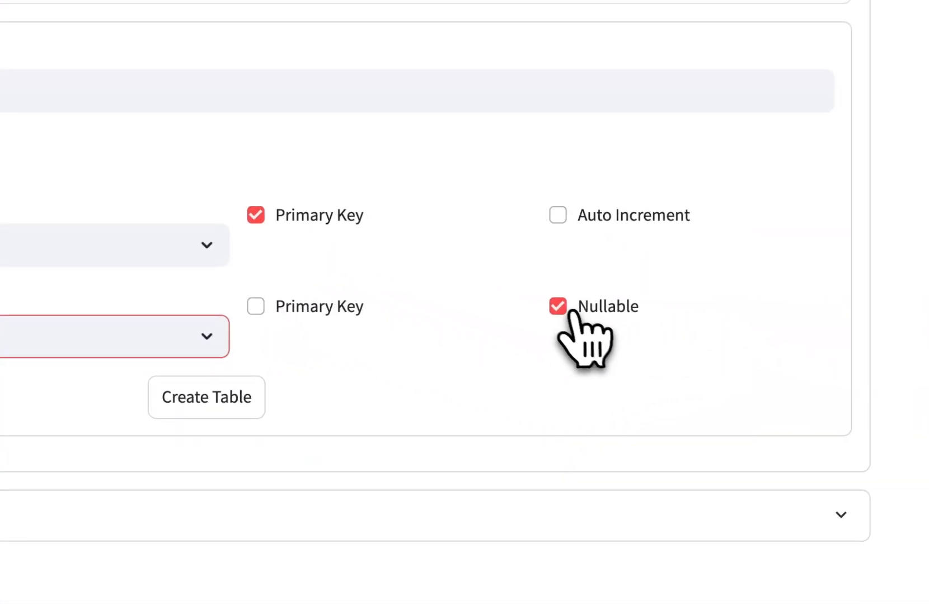
{"action": "left_click", "coordinate": [566, 307]}
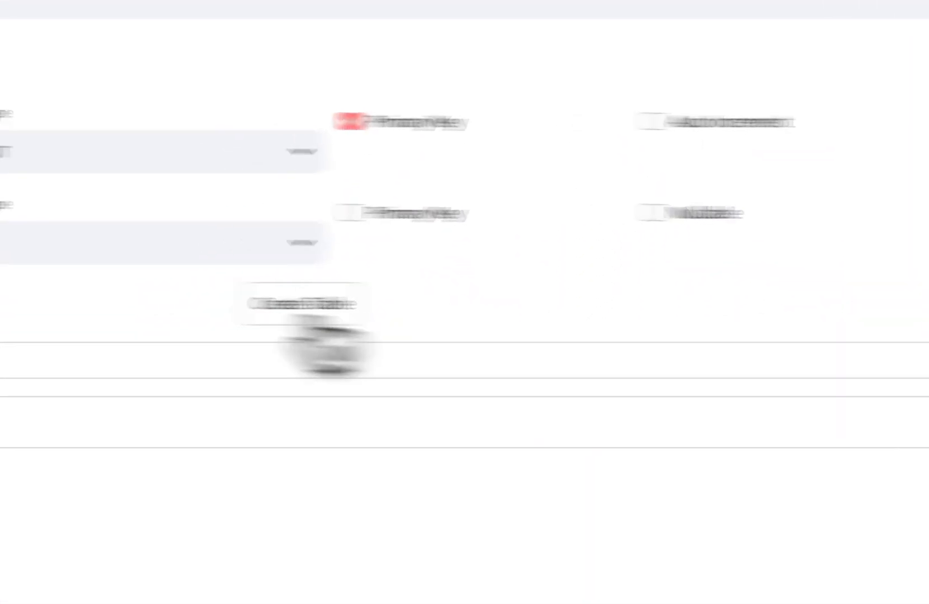
Add a third column named order_date with data type DATE and make it not nullable
{"action": "left_click", "coordinate": [247, 313]}
{"action": "left_click", "coordinate": [240, 342]}
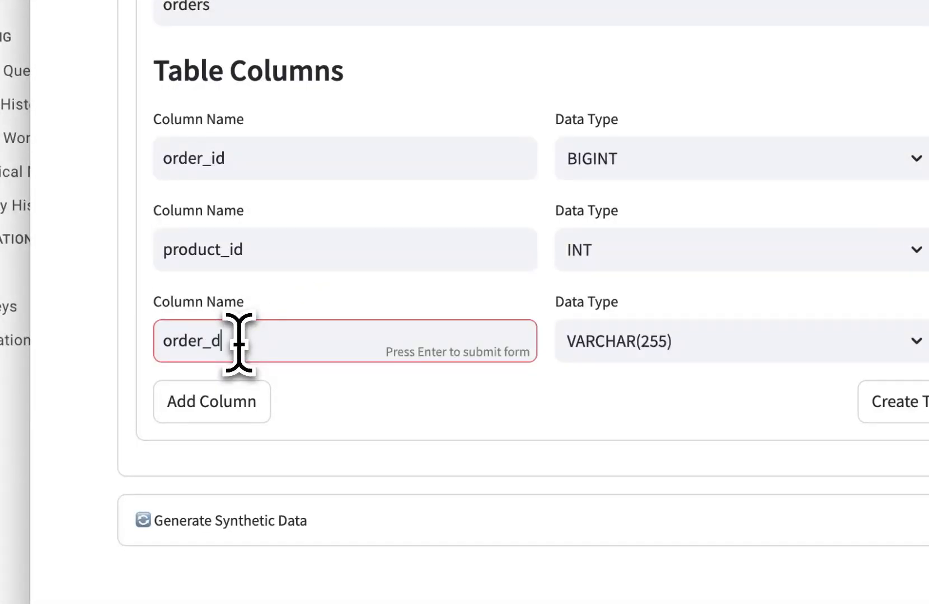
{"action": "type", "text": "order_date"}
{"action": "left_click", "coordinate": [644, 332]}
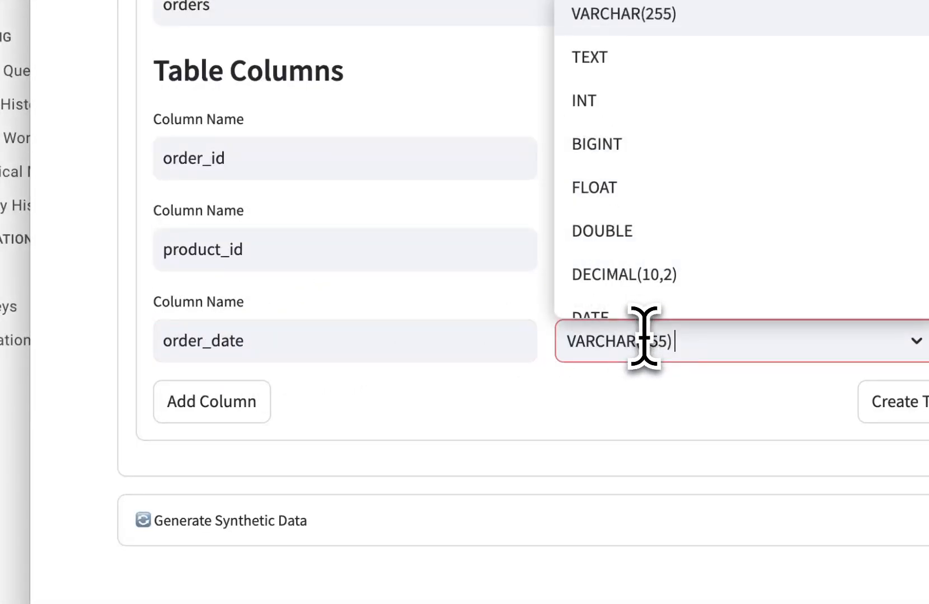
{"action": "scroll", "coordinate": [629, 330], "scroll_direction": "down", "scroll_amount": 1}
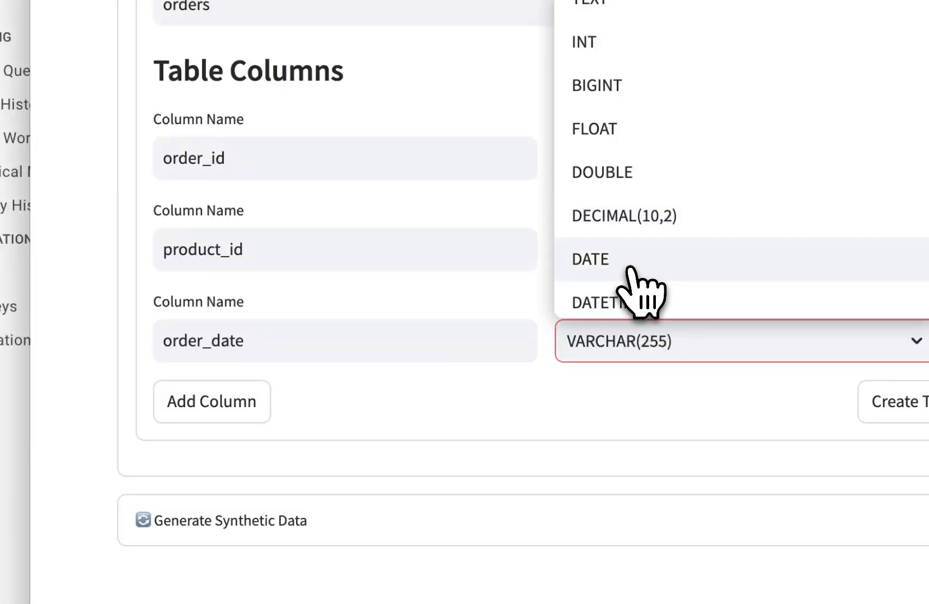
{"action": "left_click", "coordinate": [641, 270]}
{"action": "left_click", "coordinate": [688, 289]}
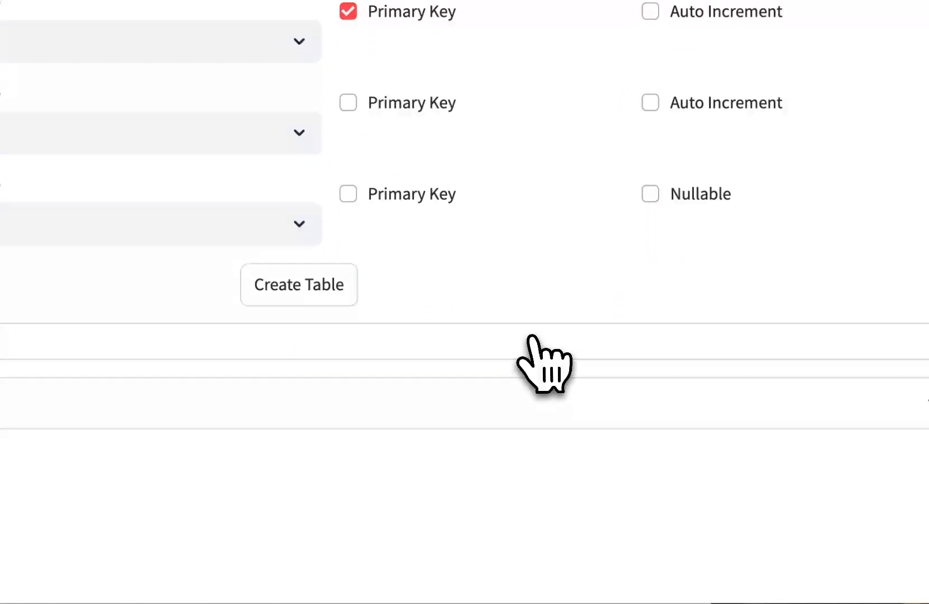
Add a non-nullable order_total column with data type DOUBLE and create the orders table
{"action": "left_click", "coordinate": [339, 307]}
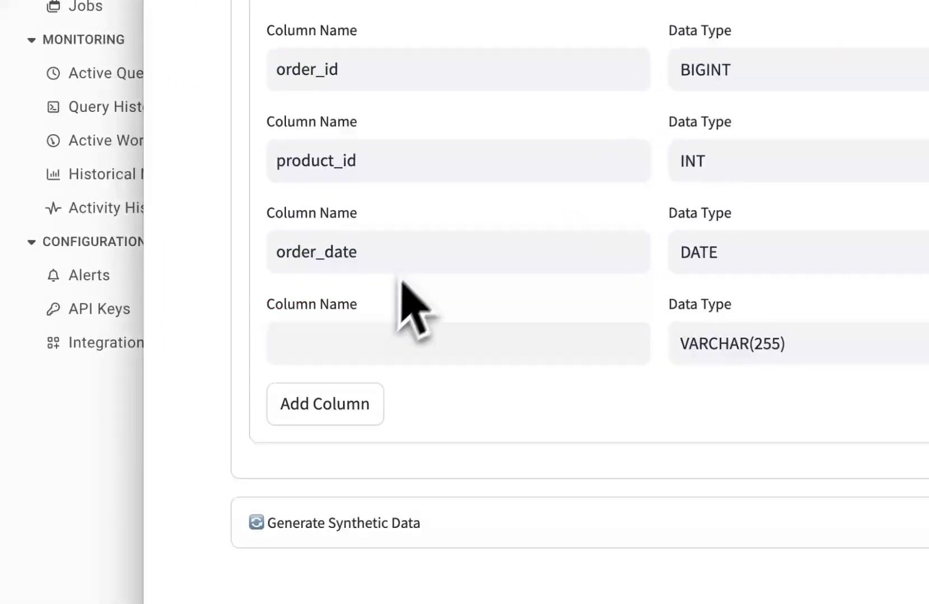
{"action": "left_click", "coordinate": [329, 347]}
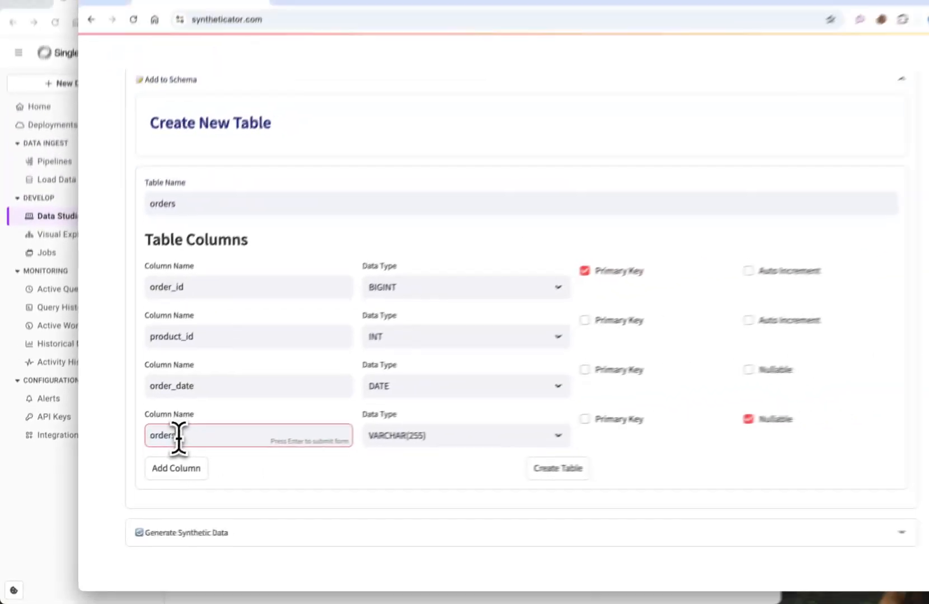
{"action": "type", "text": "order_total"}
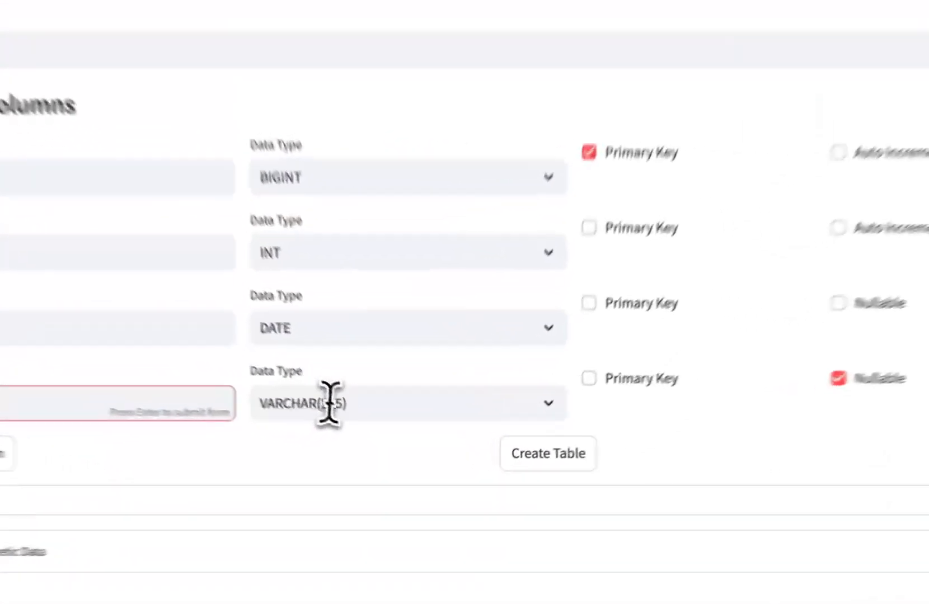
{"action": "left_click", "coordinate": [382, 444]}
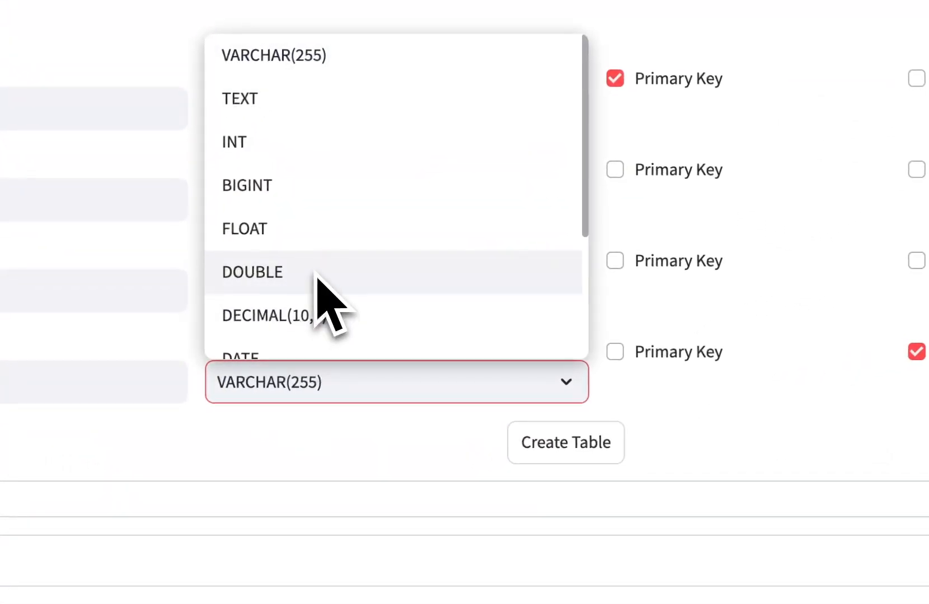
{"action": "scroll", "coordinate": [386, 392], "scroll_direction": "down", "scroll_amount": 1}
{"action": "left_click", "coordinate": [309, 216]}
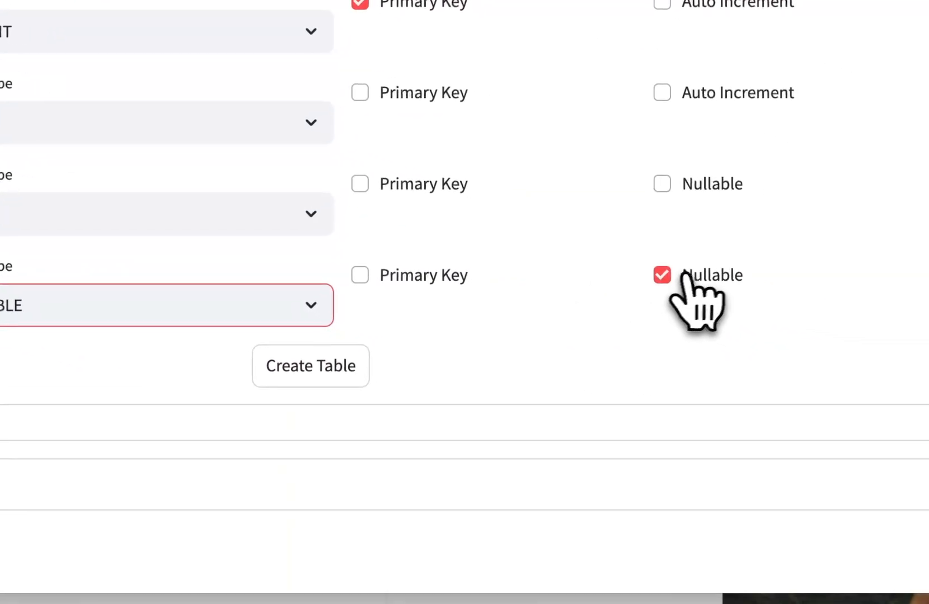
{"action": "left_click", "coordinate": [686, 272]}
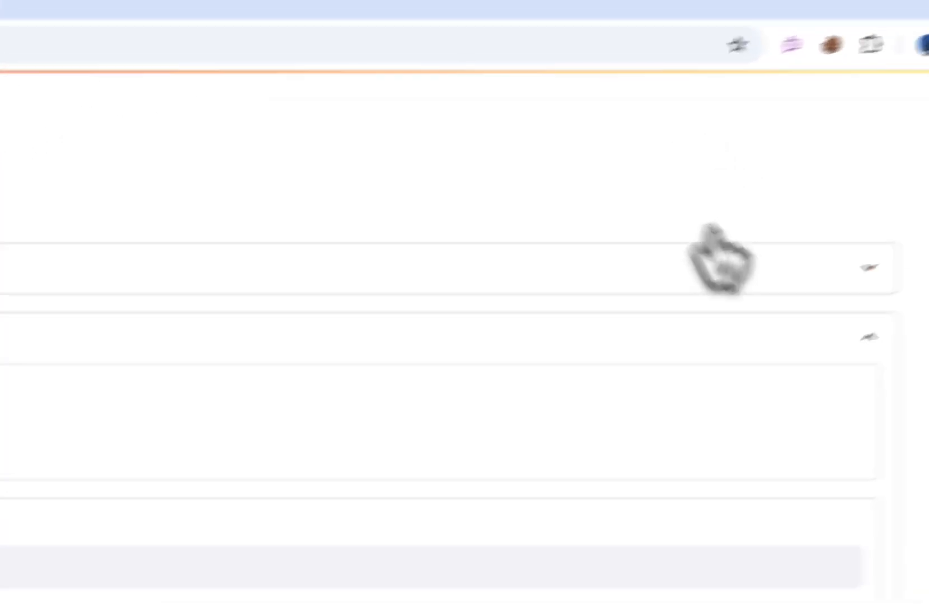
Collapse the schema section, expand the synthetic data generation section, and select the orders table
{"action": "left_click", "coordinate": [760, 213]}
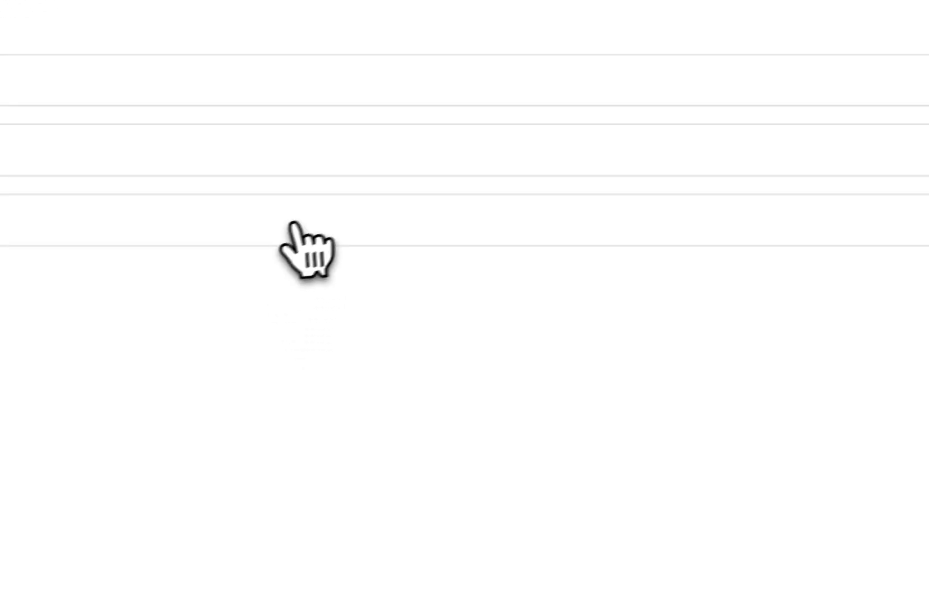
{"action": "scroll", "coordinate": [387, 439], "scroll_direction": "down", "scroll_amount": 5}
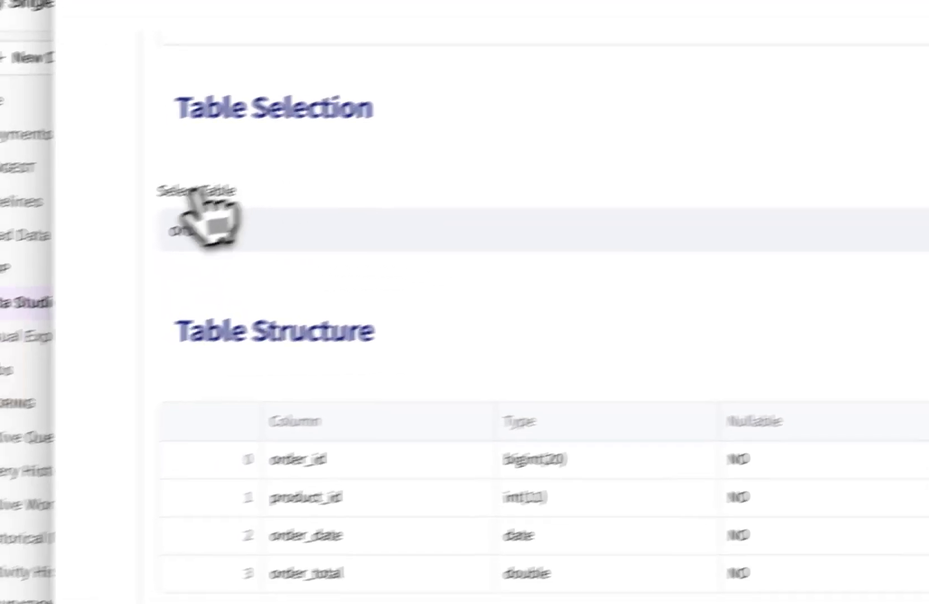
{"action": "left_click", "coordinate": [201, 212]}
{"action": "type", "text": "orders"}
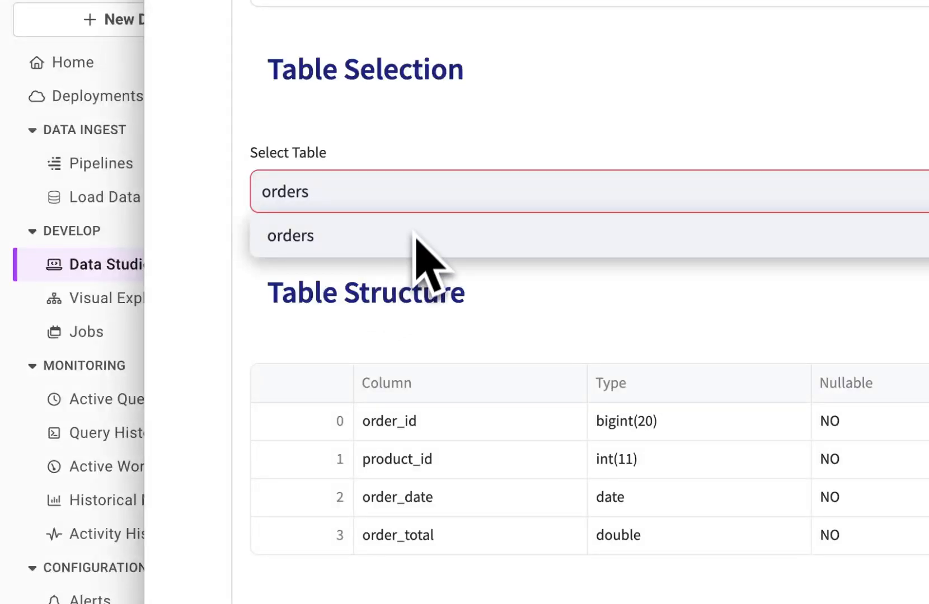
{"action": "left_click", "coordinate": [469, 102]}
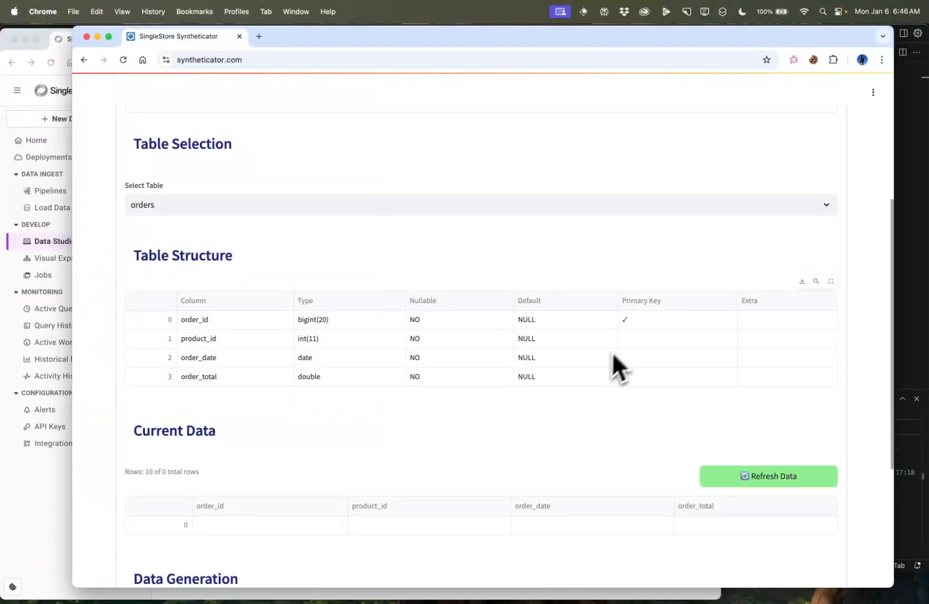
Start generating 1000 total records for the orders table with batch size 100 and an interval of 1.00 seconds
{"action": "scroll", "coordinate": [598, 401], "scroll_direction": "down", "scroll_amount": 5}
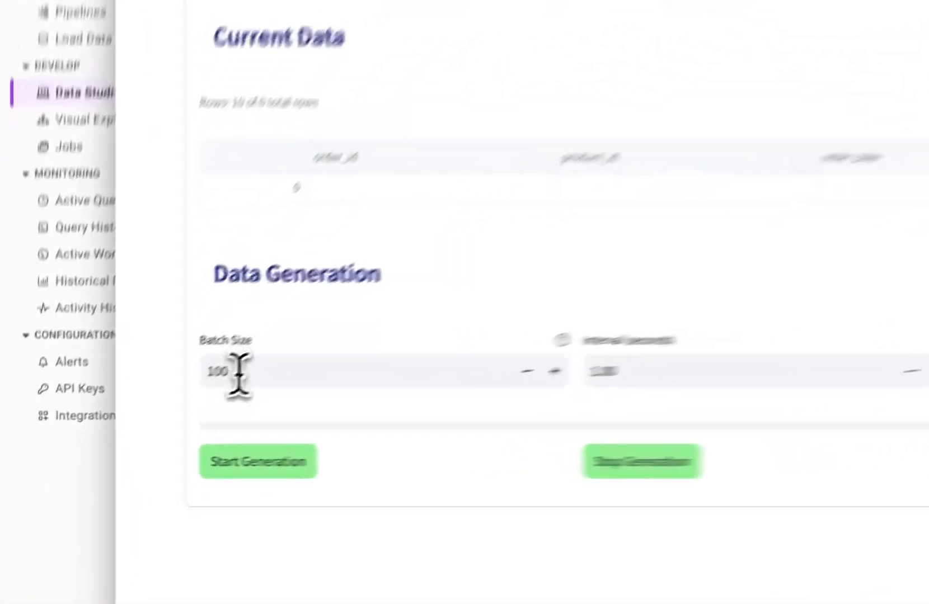
{"action": "left_click_drag", "start_coordinate": [150, 417], "coordinate": [130, 420]}
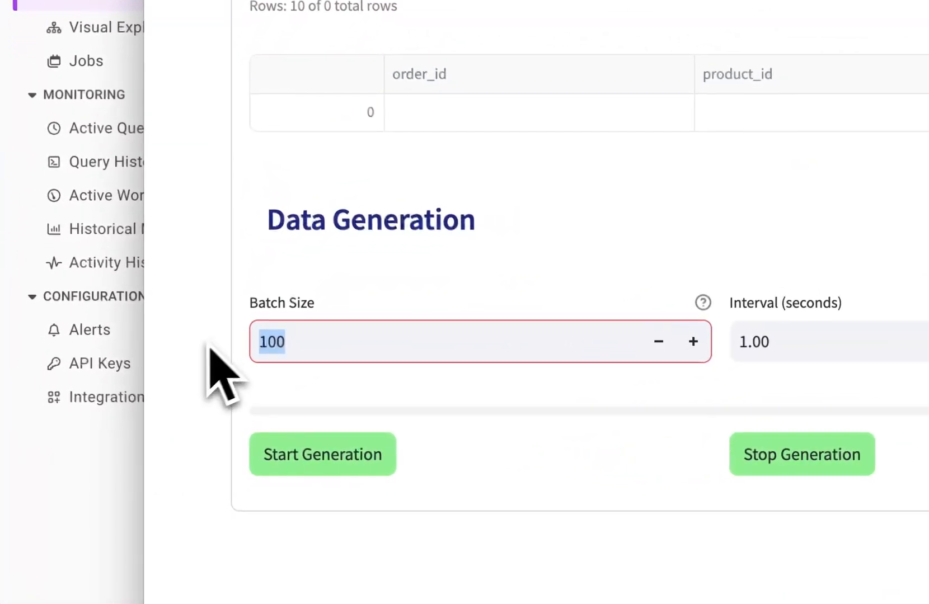
{"action": "left_click", "coordinate": [206, 389]}
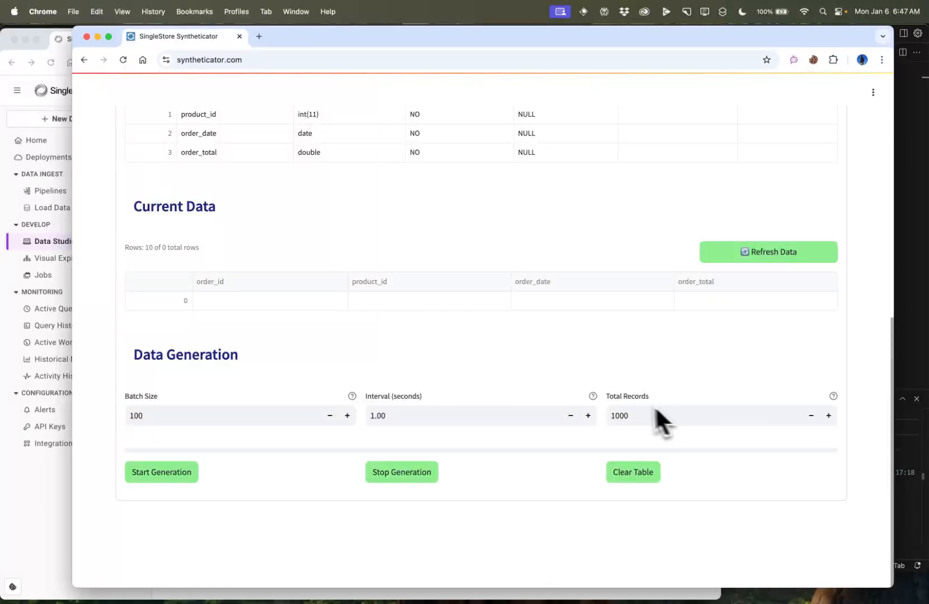
{"action": "key", "text": "BackSpace"}
{"action": "key", "text": "BackSpace"}
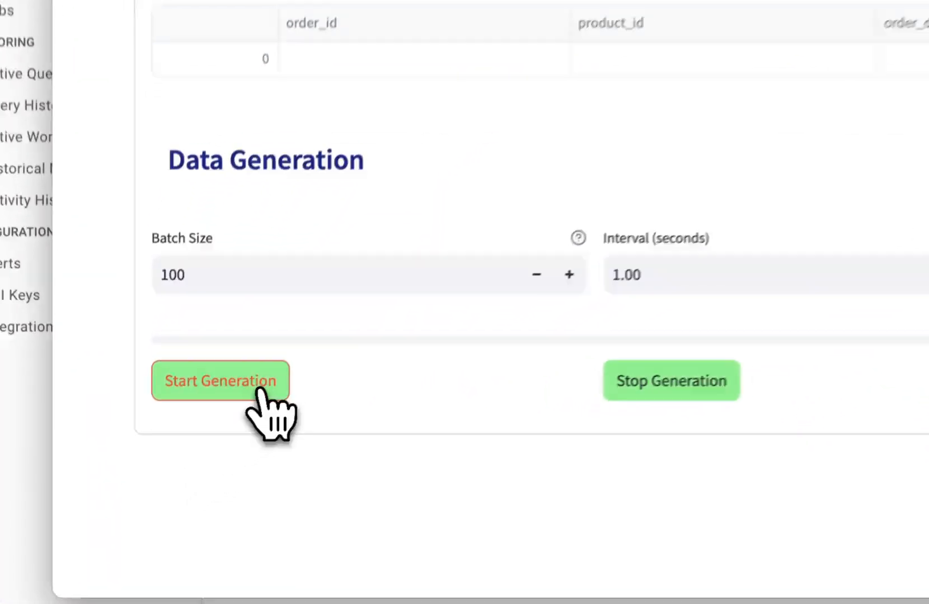
{"action": "left_click", "coordinate": [258, 390]}
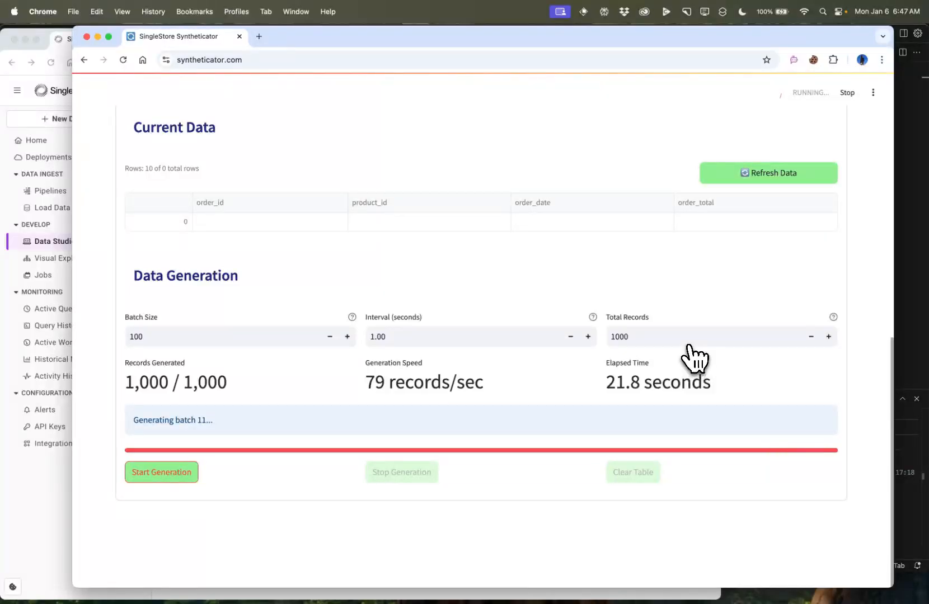
Refresh the current data of the orders table and highlight its total row count
{"action": "scroll", "coordinate": [659, 284], "scroll_direction": "up", "scroll_amount": 3}
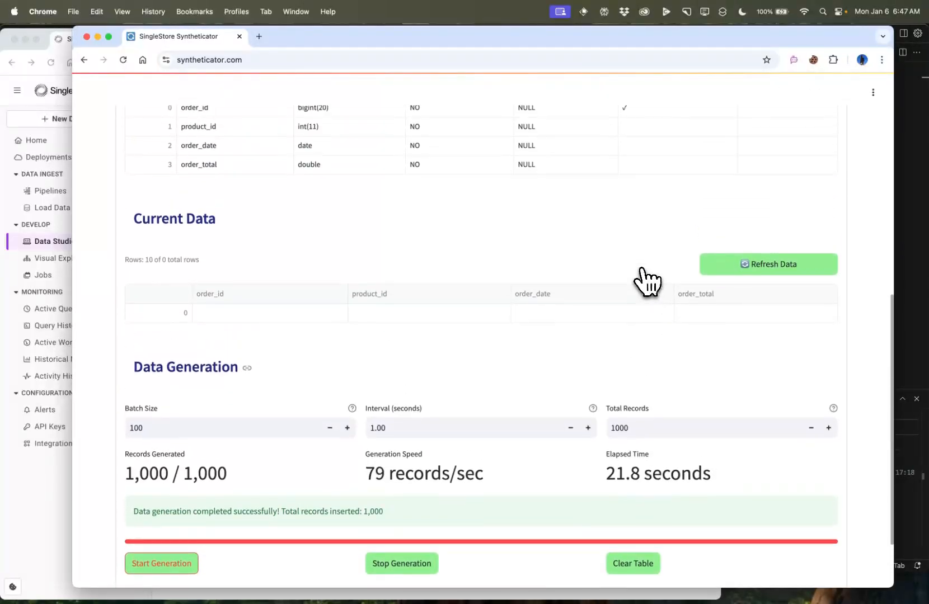
{"action": "scroll", "coordinate": [623, 341], "scroll_direction": "down", "scroll_amount": 2}
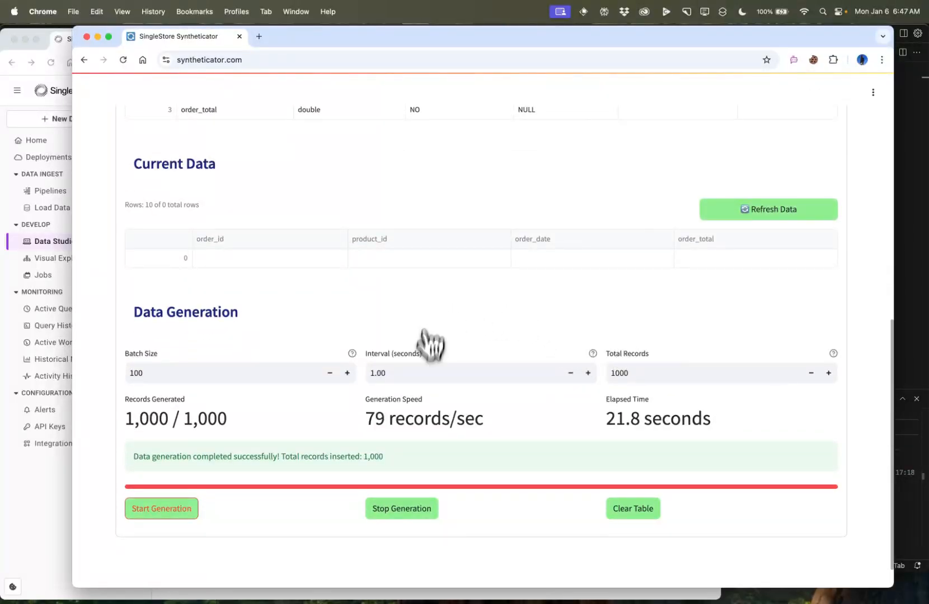
{"action": "left_click", "coordinate": [762, 213]}
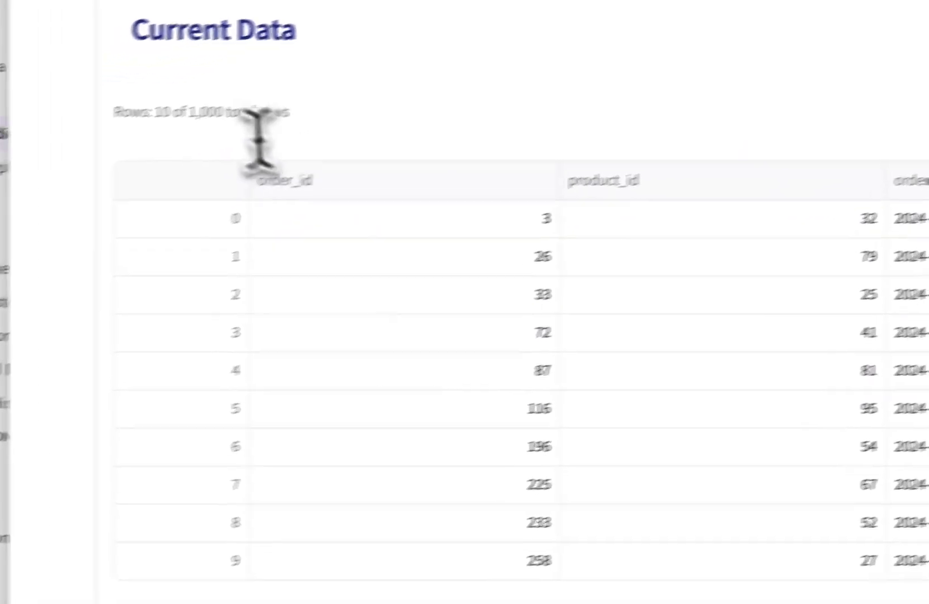
{"action": "left_click_drag", "start_coordinate": [269, 95], "coordinate": [369, 109]}
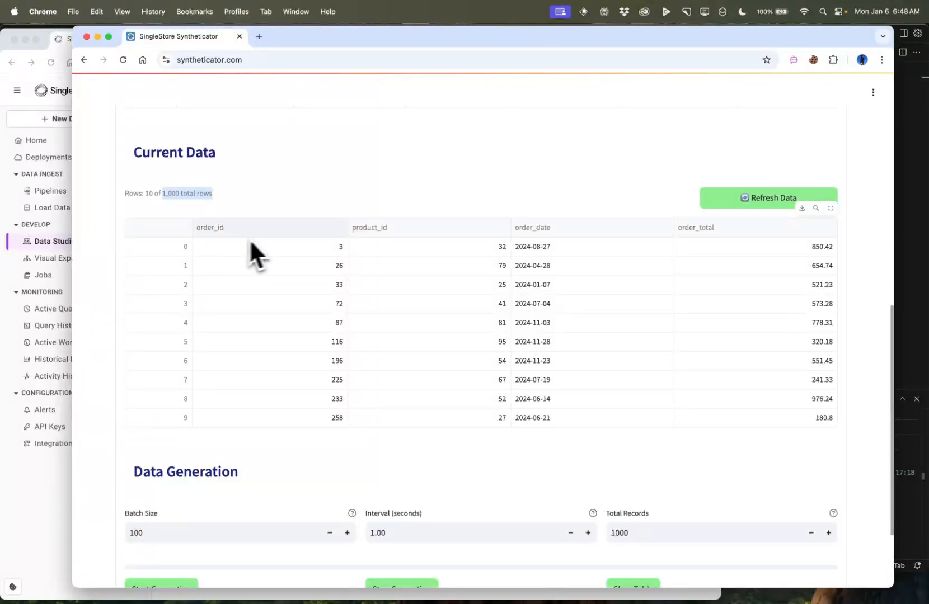
{"action": "scroll", "coordinate": [278, 232], "scroll_direction": "up", "scroll_amount": 3}
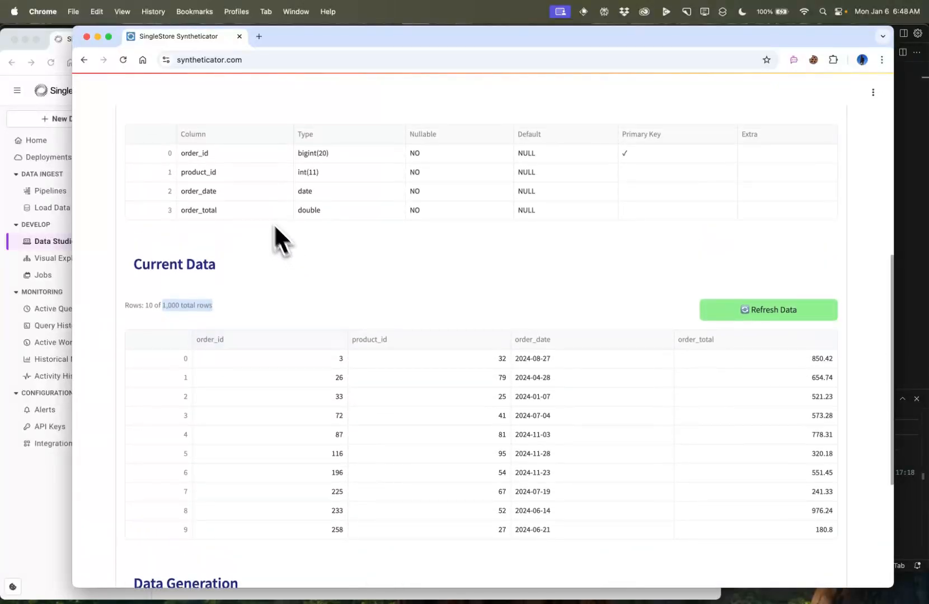
Switch to the SingleStore portal and replace the SQL editor's query with "select * from orders;"
{"action": "left_click", "coordinate": [72, 44]}
{"action": "triple_click", "coordinate": [541, 358]}
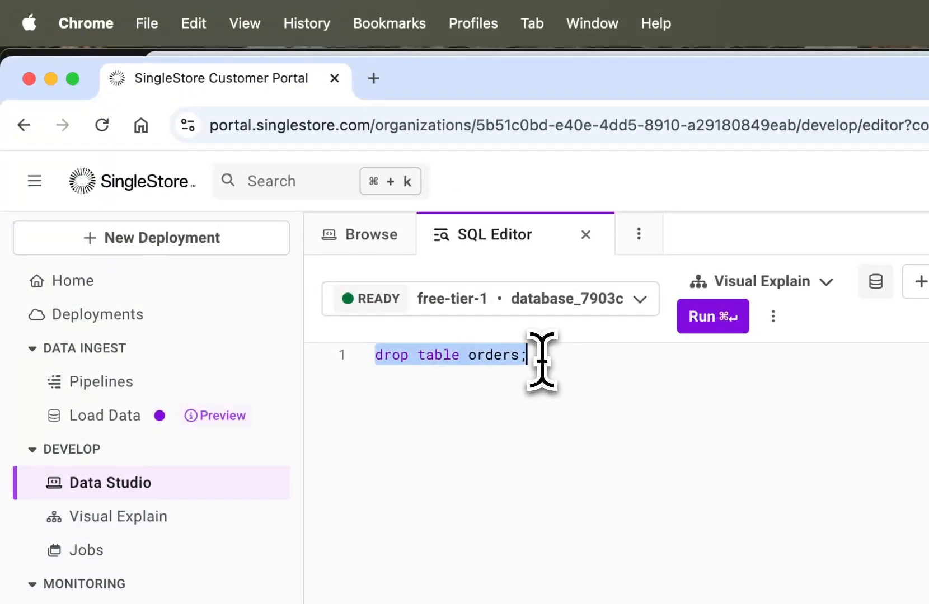
{"action": "type", "text": "select"}
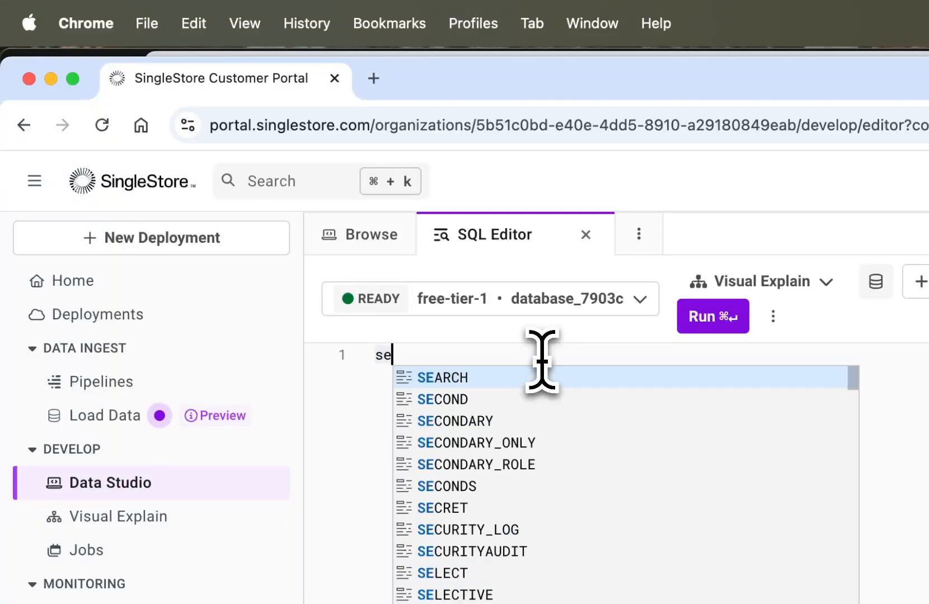
{"action": "type", "text": " * from order"}
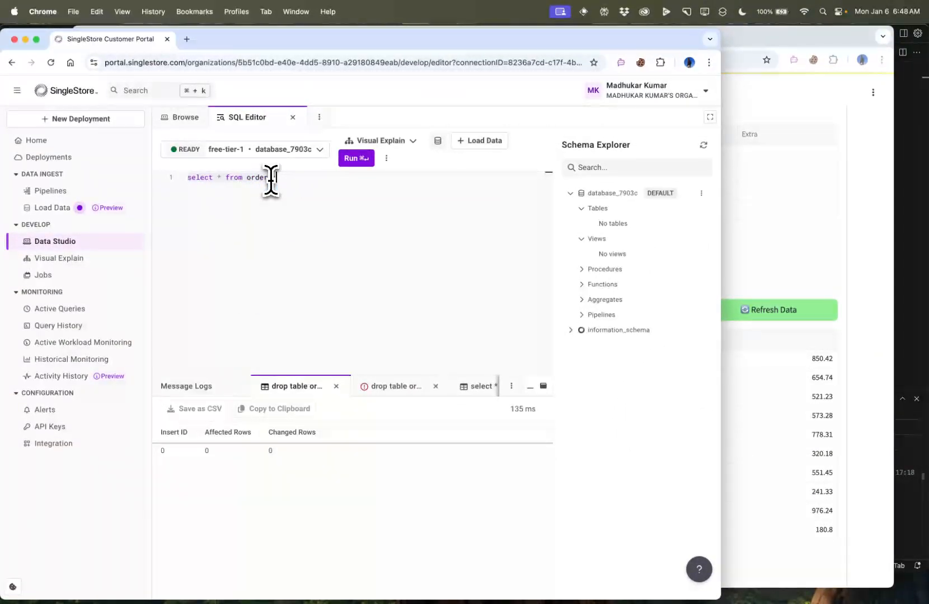
Refresh the schema and expand the orders table, and run the query on database_7903c to browse the returned rows
{"action": "left_click", "coordinate": [703, 145]}
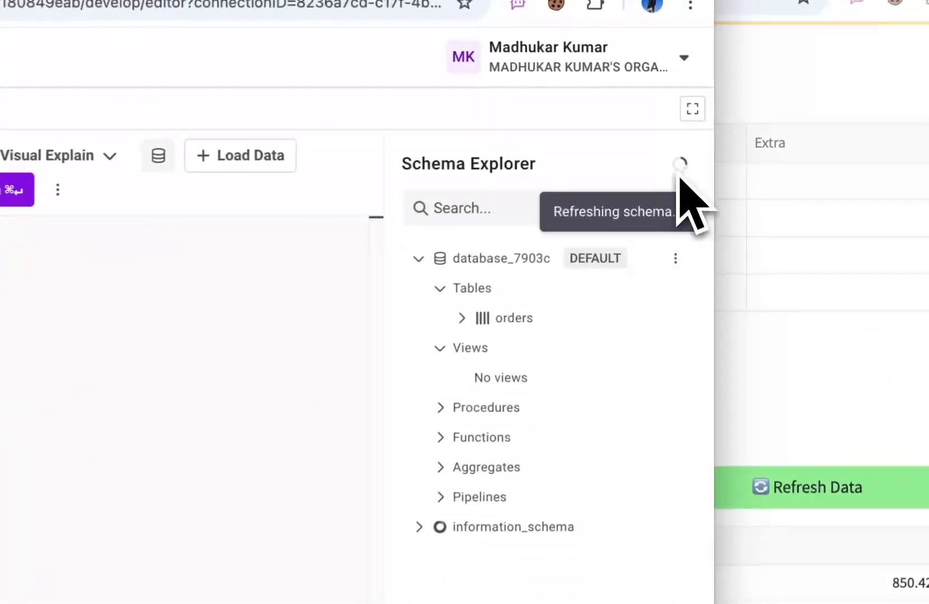
{"action": "left_click", "coordinate": [501, 318]}
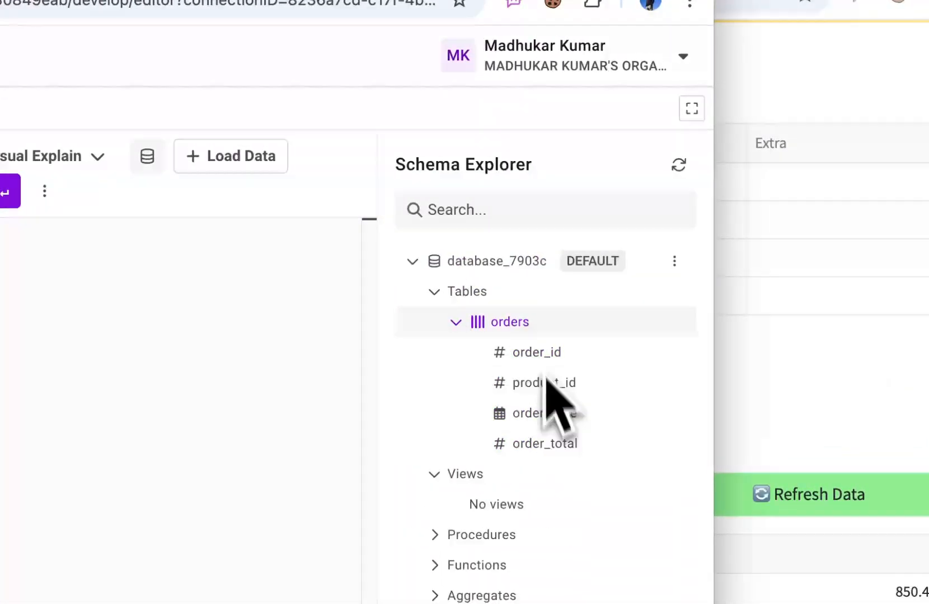
{"action": "left_click", "coordinate": [9, 191]}
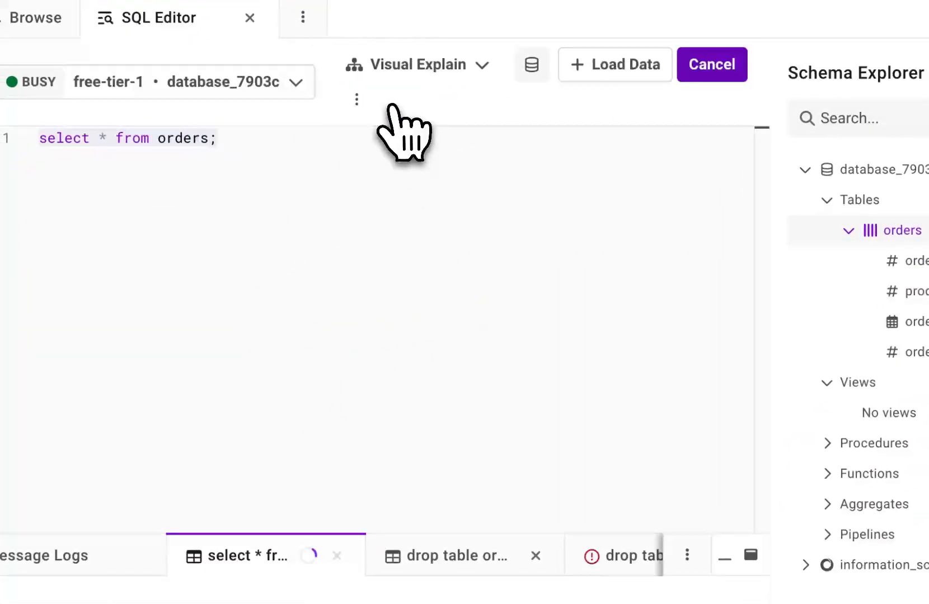
{"action": "scroll", "coordinate": [476, 455], "scroll_direction": "down", "scroll_amount": 5}
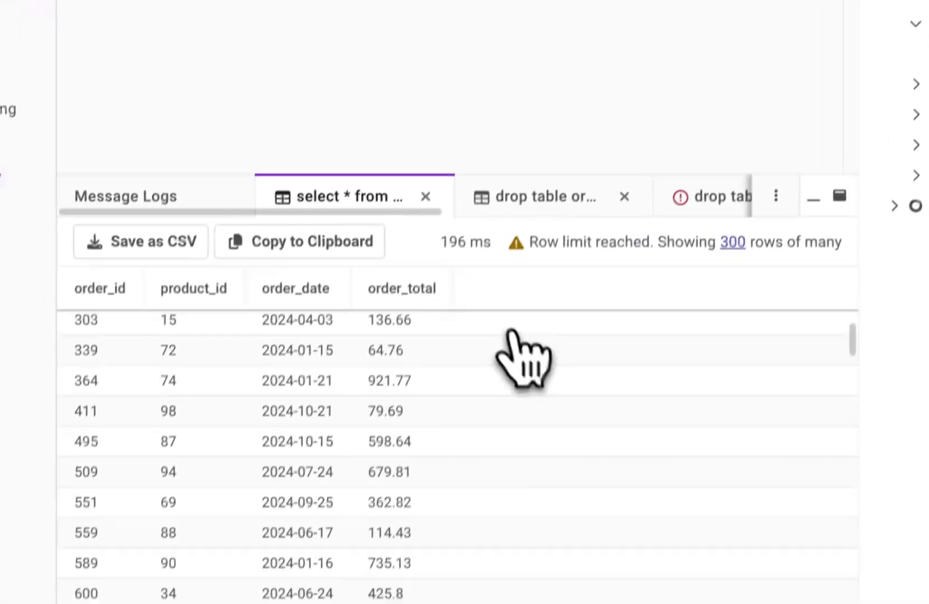
{"action": "scroll", "coordinate": [420, 479], "scroll_direction": "down", "scroll_amount": 5}
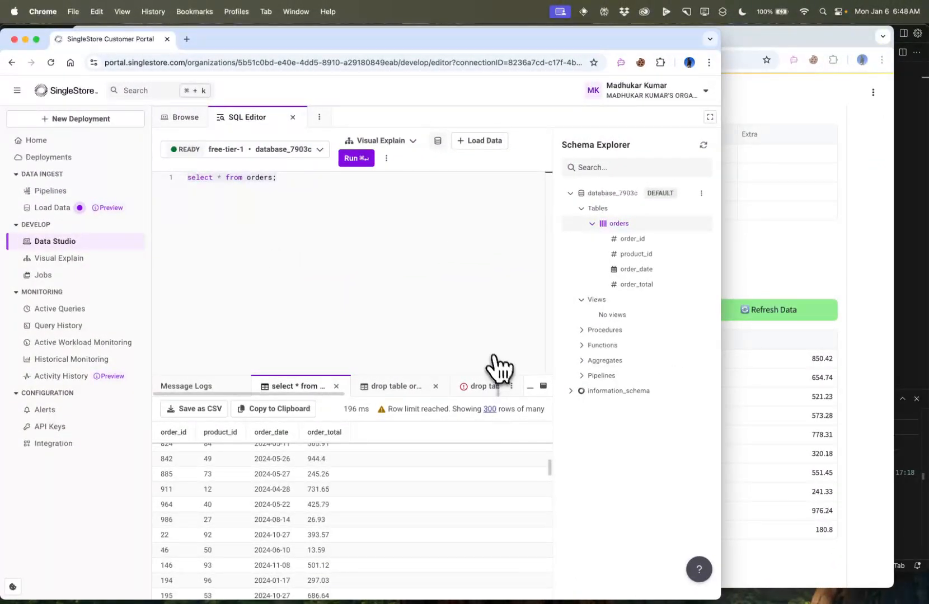
Switch back to SingleStore Syntheticator and collapse the Generate Synthetic Data section
{"action": "left_click", "coordinate": [790, 248]}
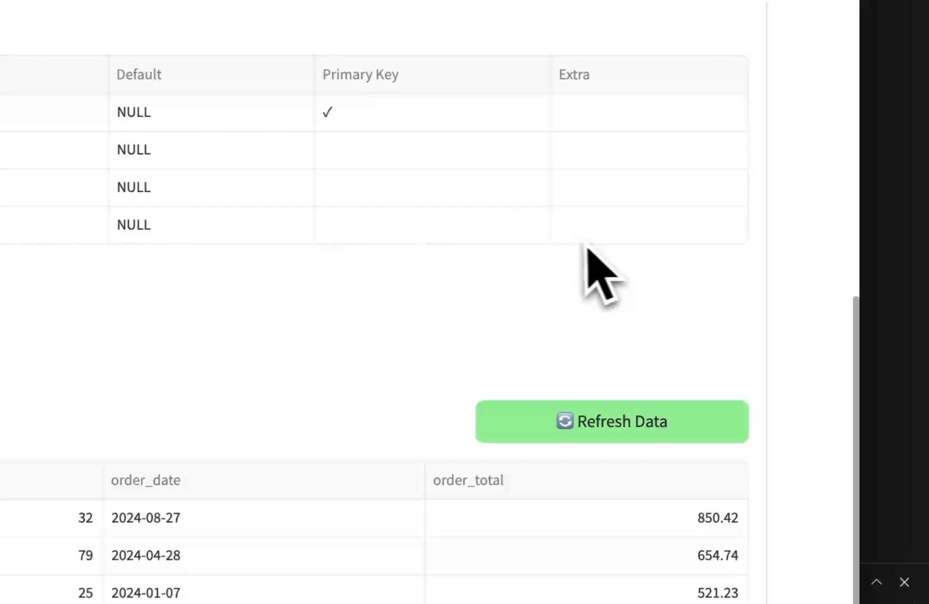
{"action": "scroll", "coordinate": [587, 247], "scroll_direction": "up", "scroll_amount": 8}
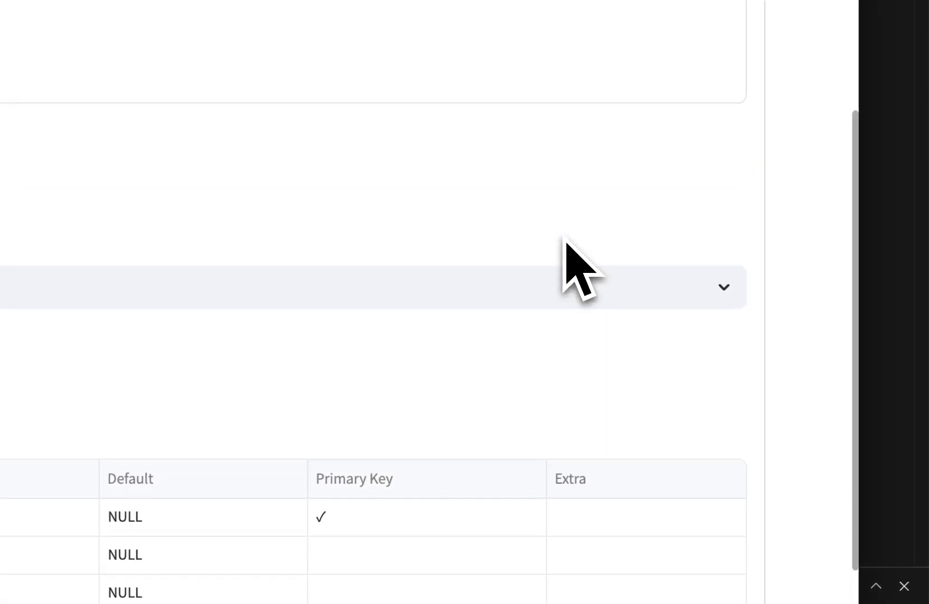
{"action": "left_click", "coordinate": [759, 178]}
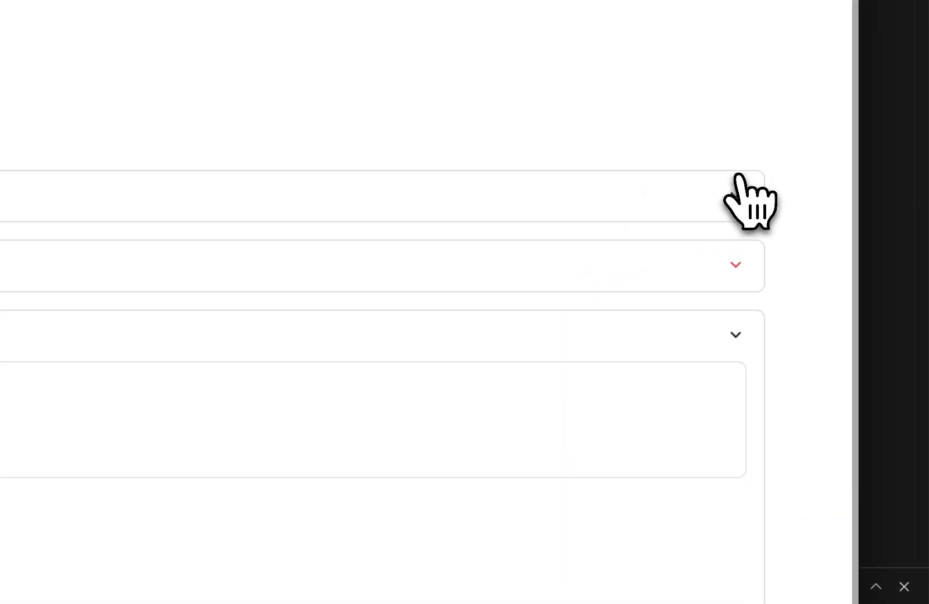
{"action": "left_click", "coordinate": [749, 342]}
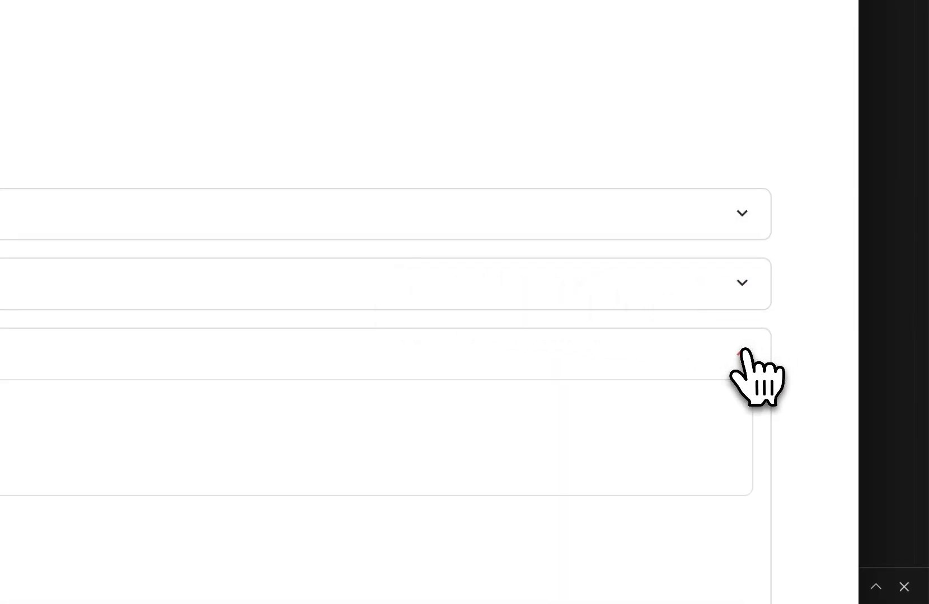